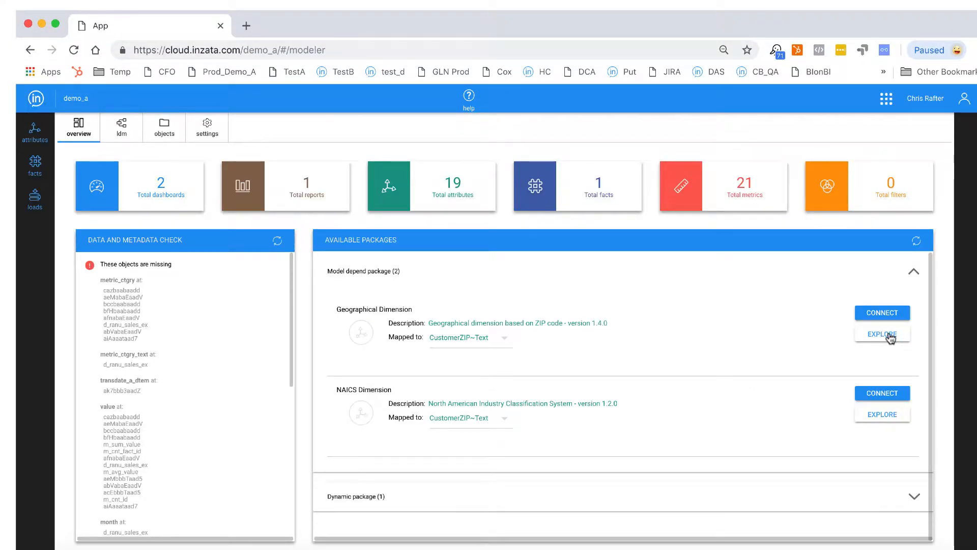
- Explore the Geographical Dimension package and connect it to the data model
left_click(889, 336)
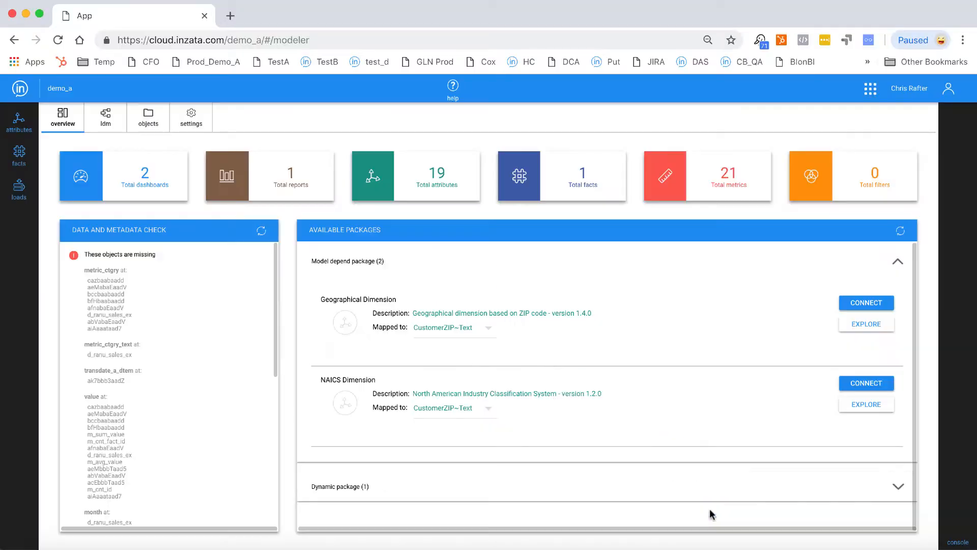
left_click(874, 304)
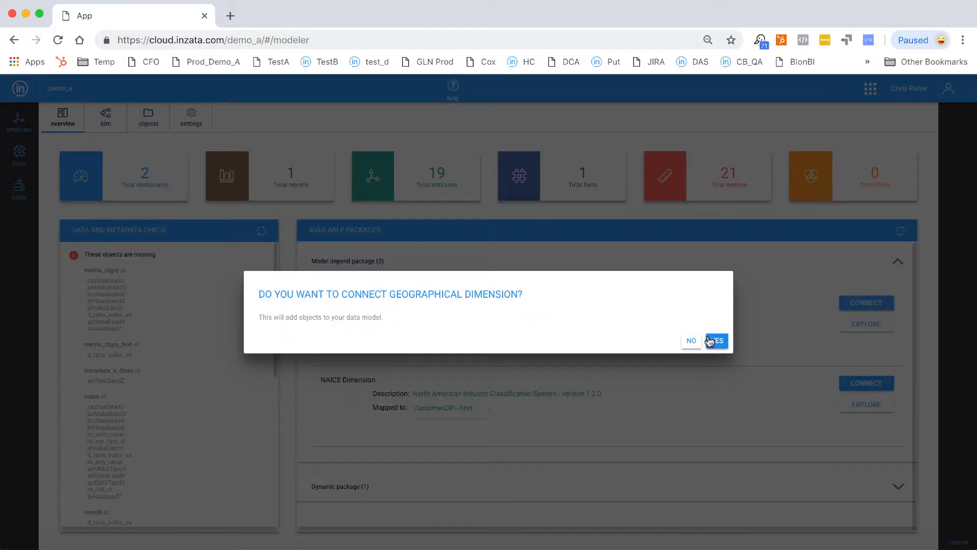
left_click(714, 340)
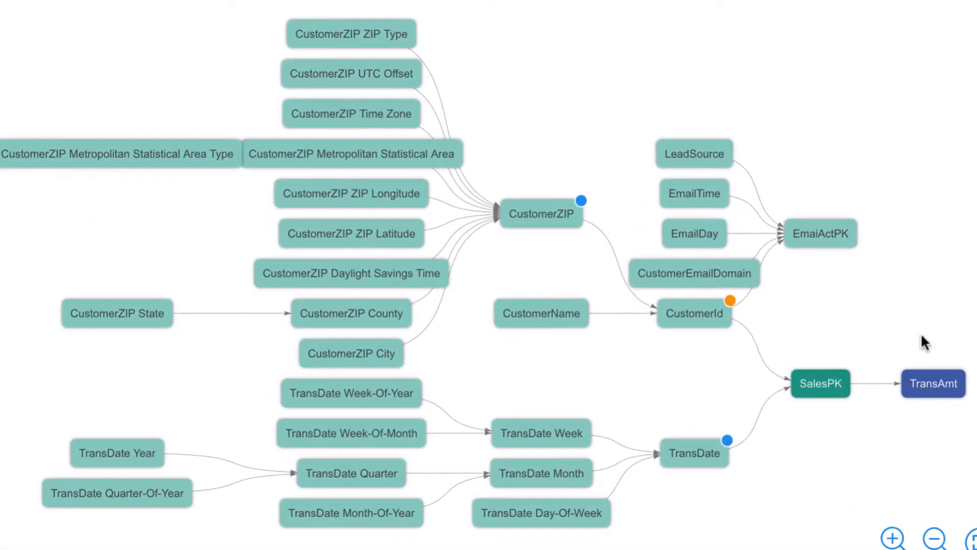
- Examine the Name values of the CustomerZIP City attribute and expand the CustomerZIP attribute in the data model
left_click(693, 198)
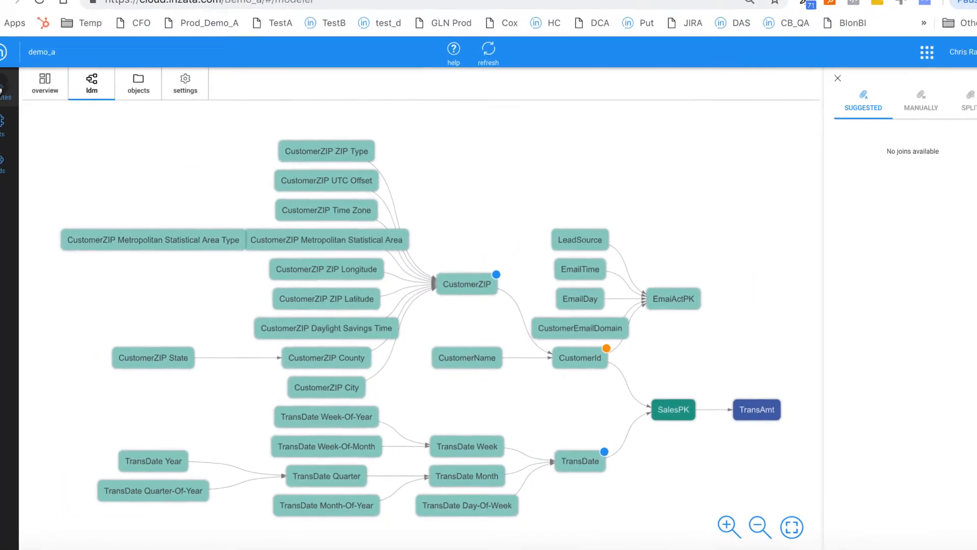
left_click(2, 90)
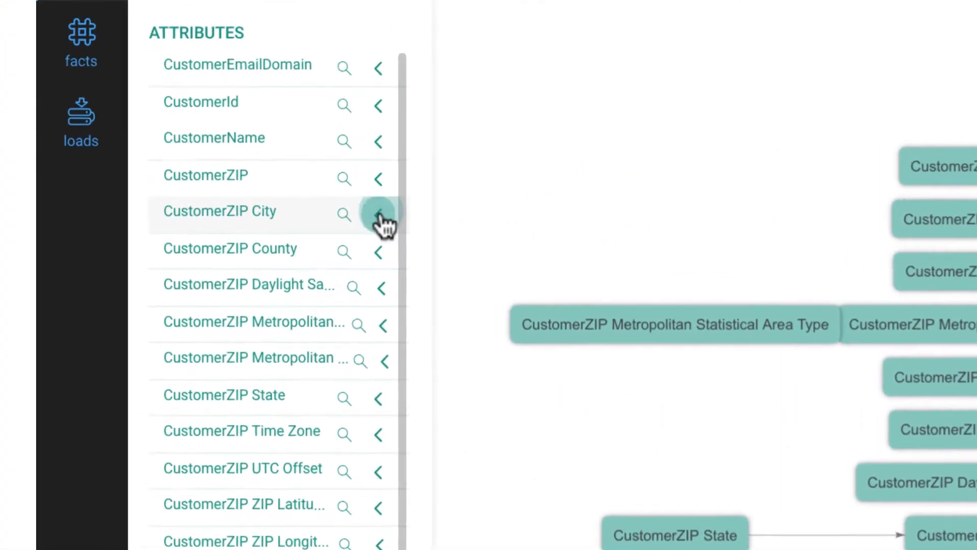
left_click(379, 216)
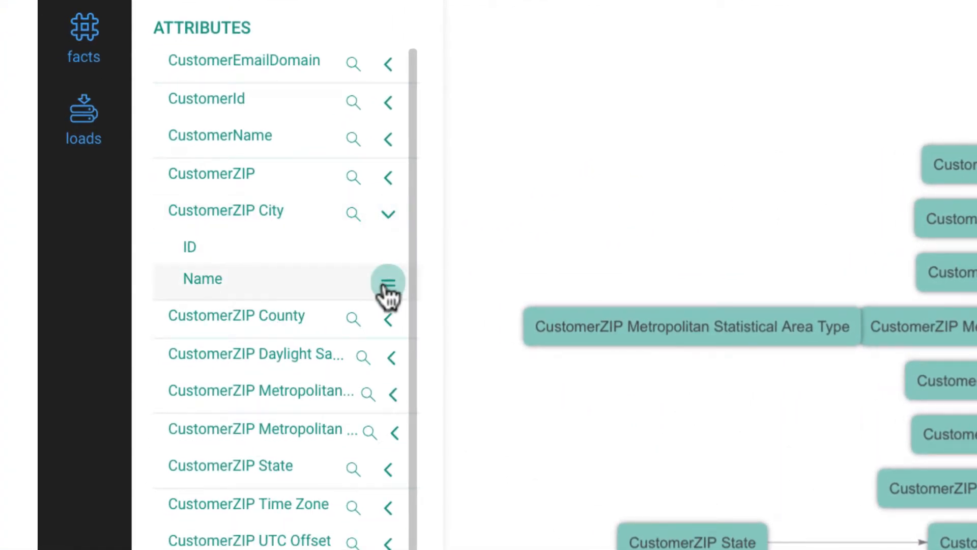
left_click(388, 283)
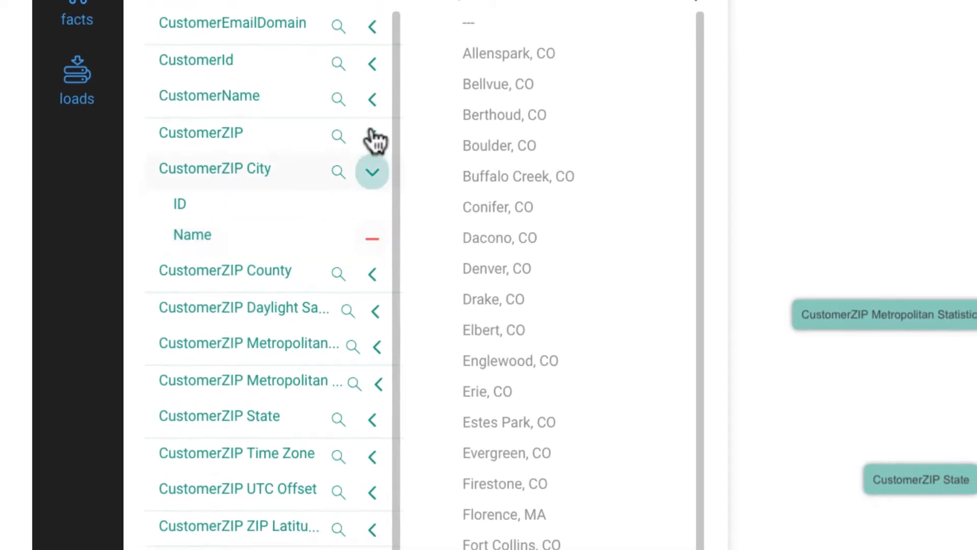
left_click(372, 136)
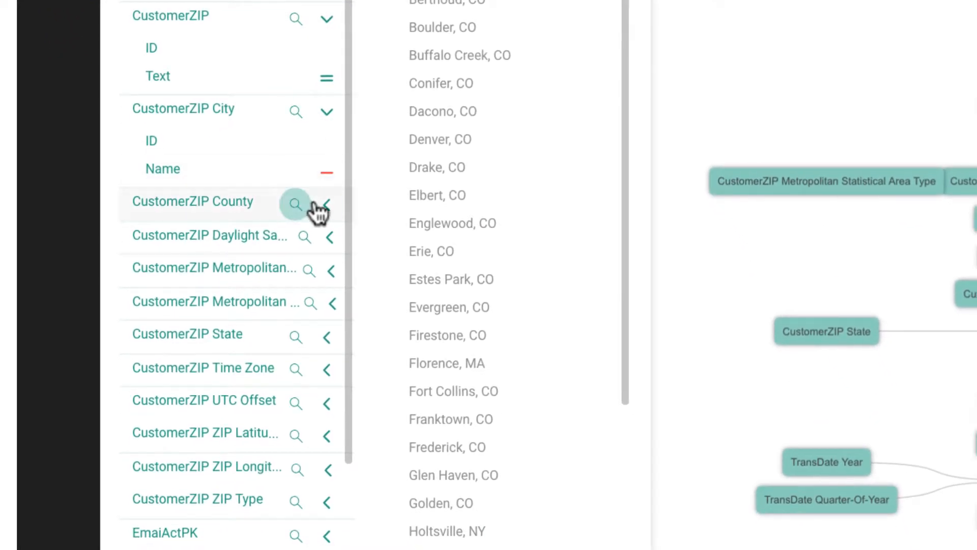
- Examine the FIPS Code, Abbreviation and Name values of the CustomerZIP State attribute, and close the value and attribute lists
left_click(326, 339)
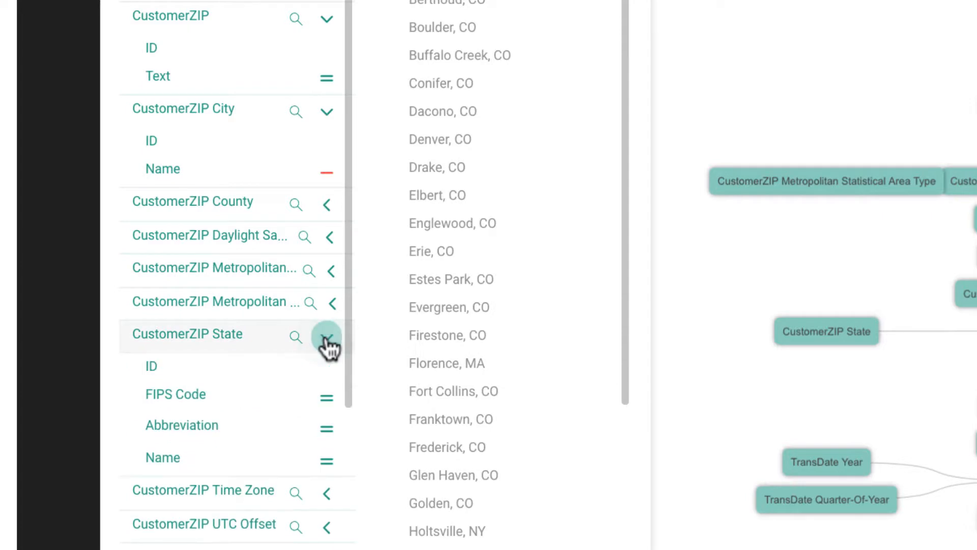
left_click(325, 401)
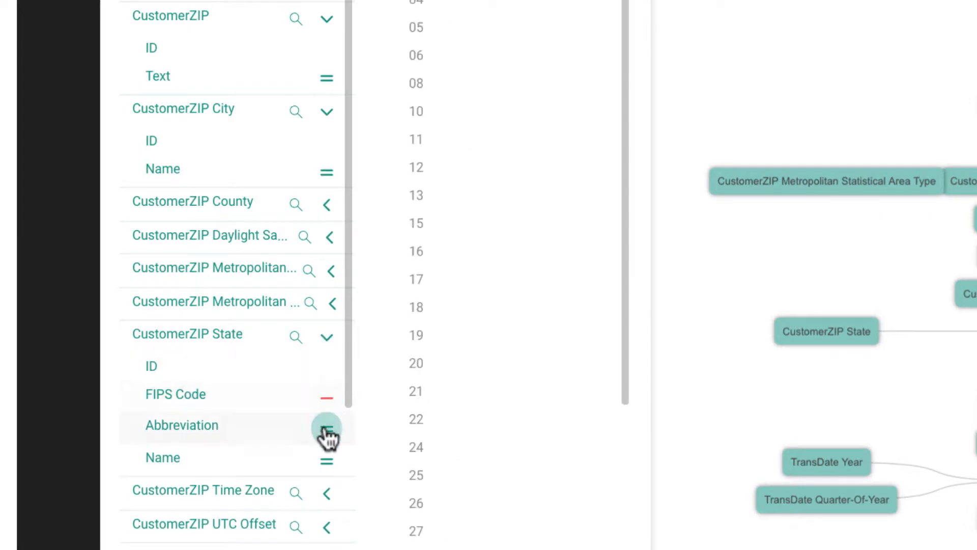
left_click(326, 431)
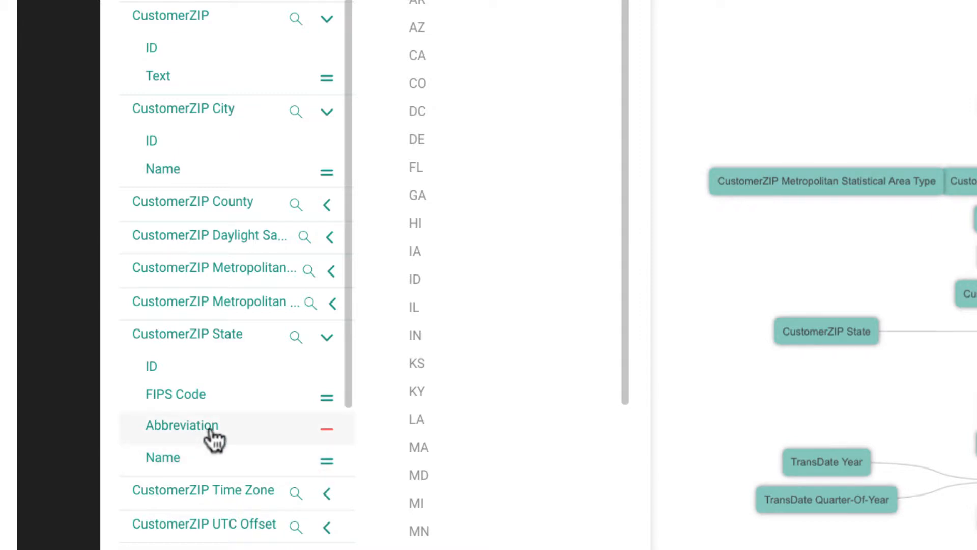
left_click(327, 464)
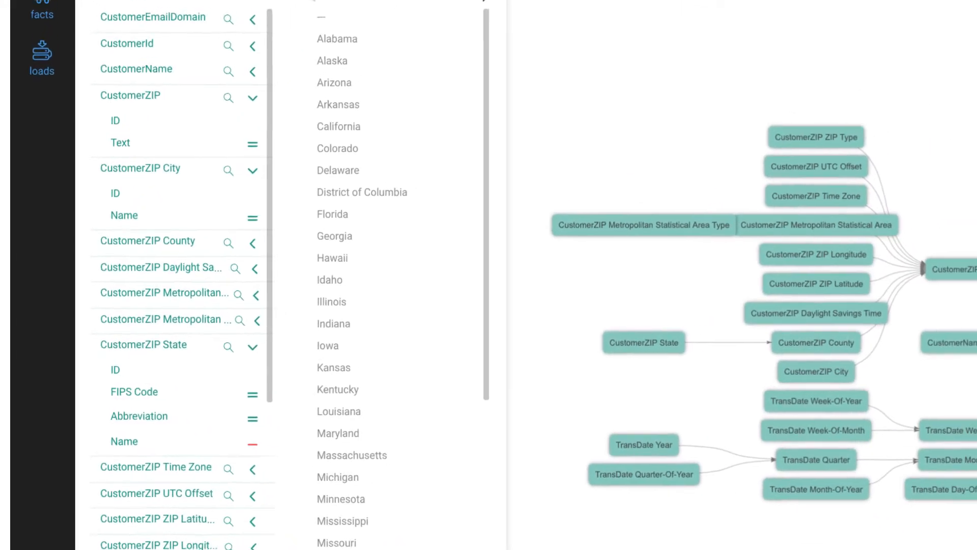
left_click(348, 34)
left_click(180, 72)
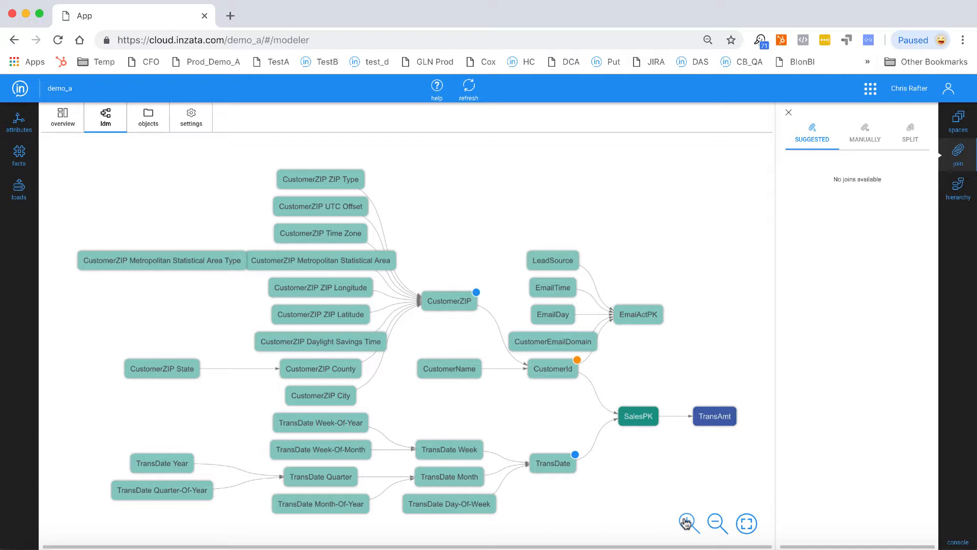
- Leave the data modeler, open the inBoard application and create a new dashboard
left_click_drag(530, 426, 501, 402)
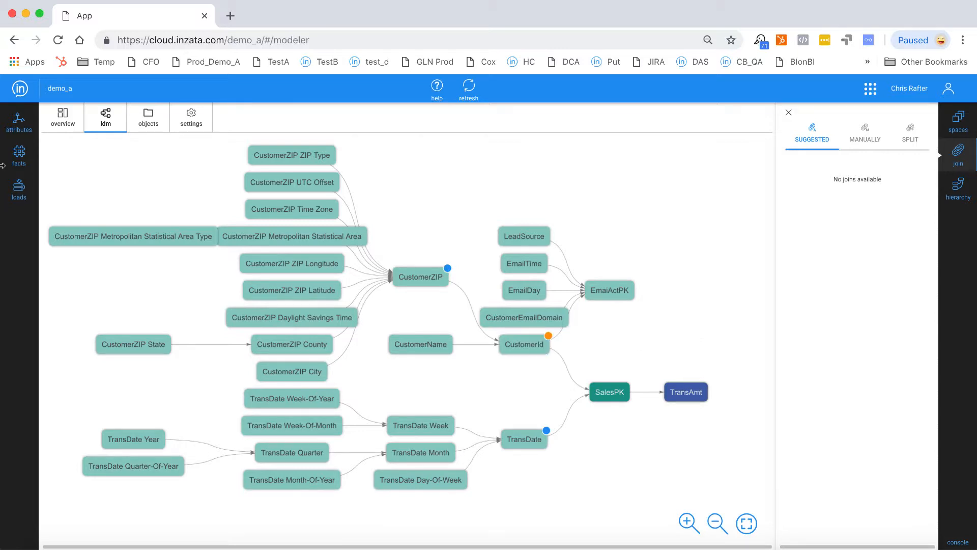
left_click(20, 89)
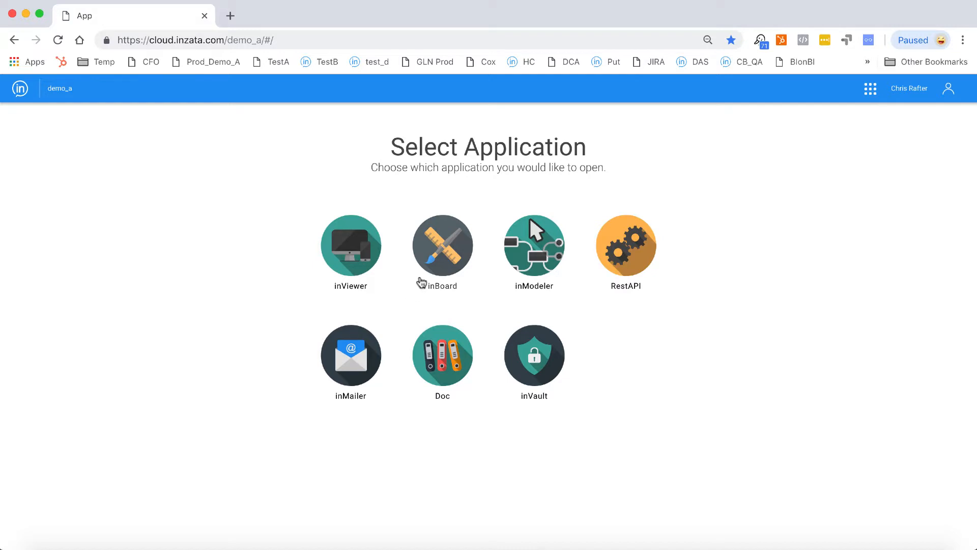
left_click(436, 267)
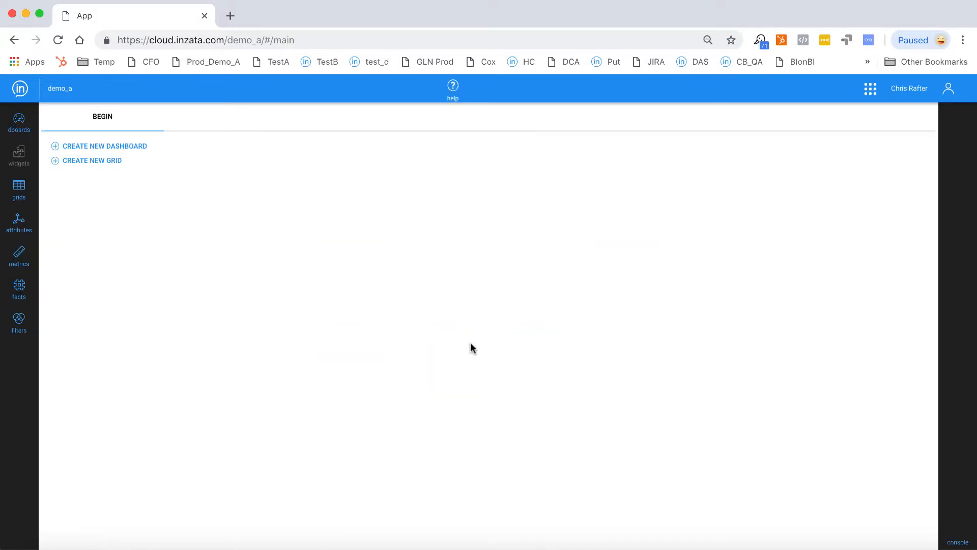
left_click(57, 148)
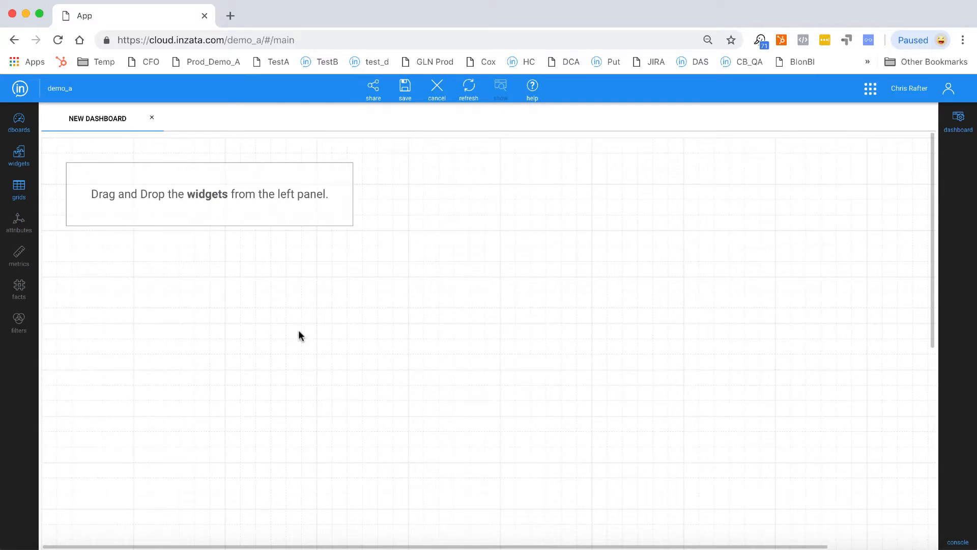
- Place a report widget in the upper-left corner of the new dashboard and enlarge it
left_click(15, 125)
left_click(155, 112)
left_click(19, 156)
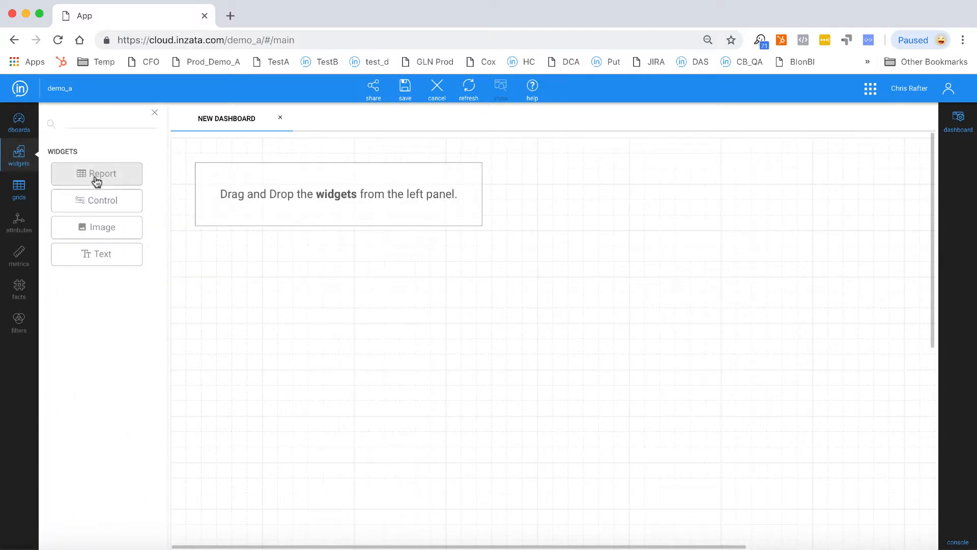
left_click_drag(96, 183, 292, 235)
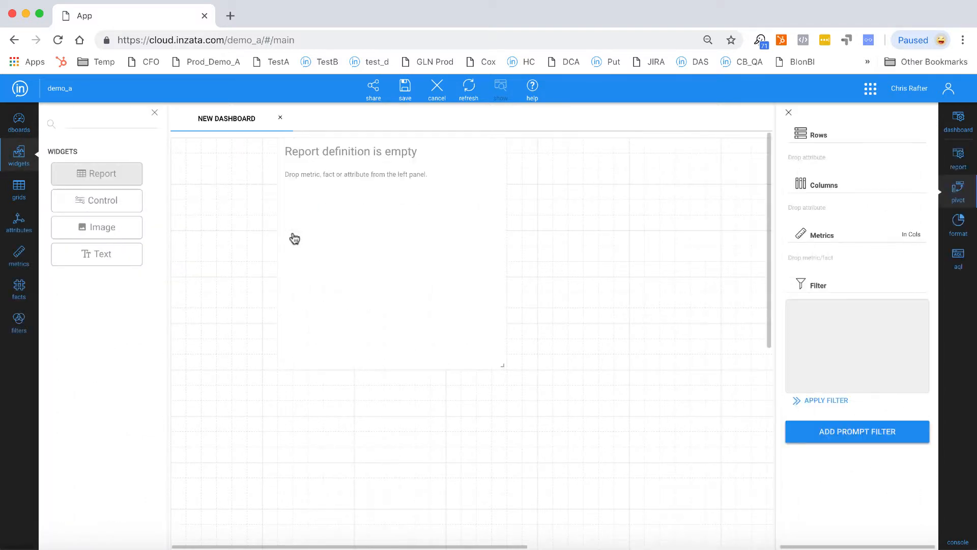
left_click_drag(414, 264, 323, 279)
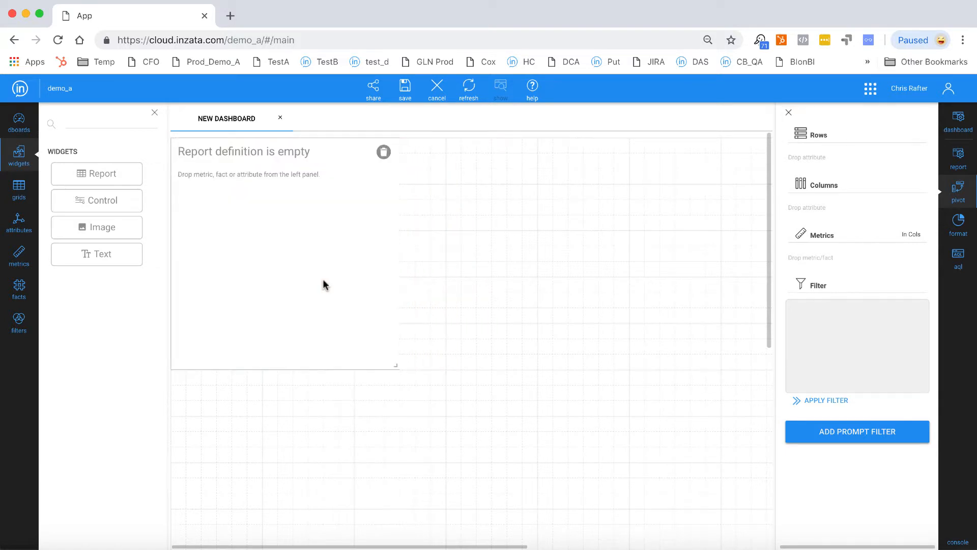
left_click_drag(394, 364, 500, 455)
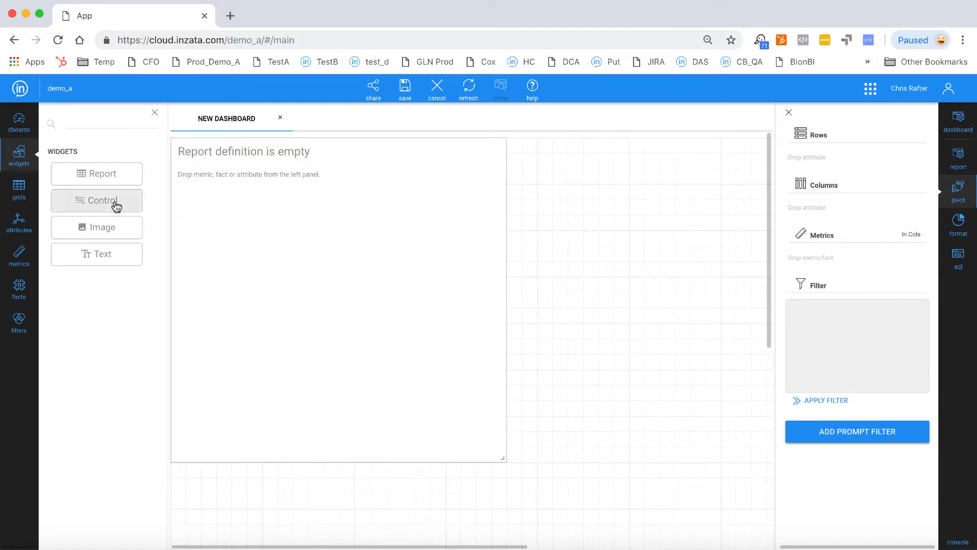
- Try out a control widget beside the report, view its available control types, and delete the widget
left_click_drag(116, 203, 575, 192)
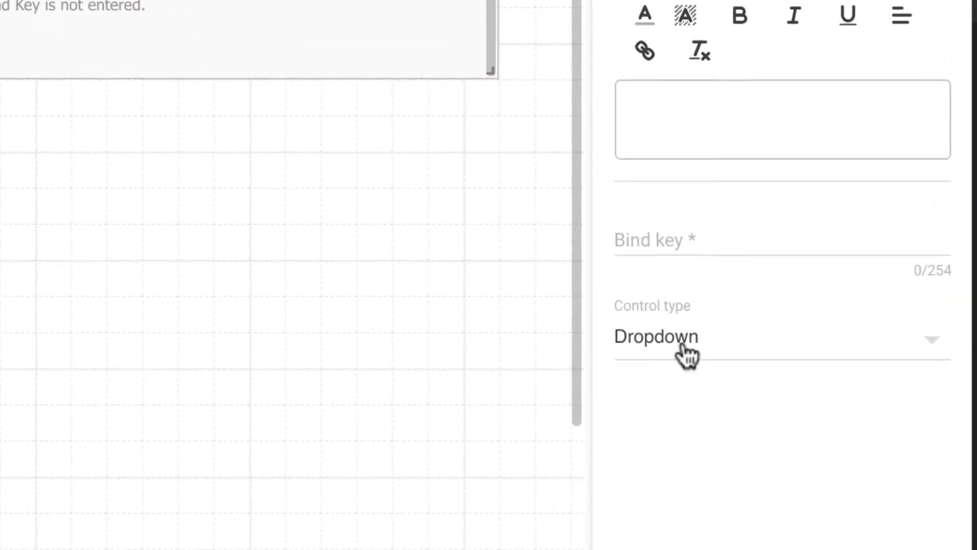
left_click(801, 316)
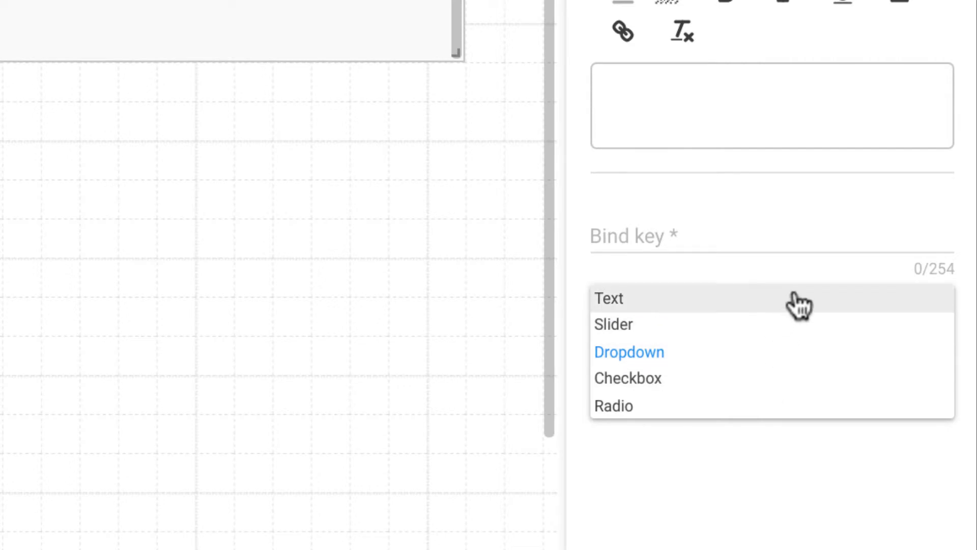
left_click(429, 310)
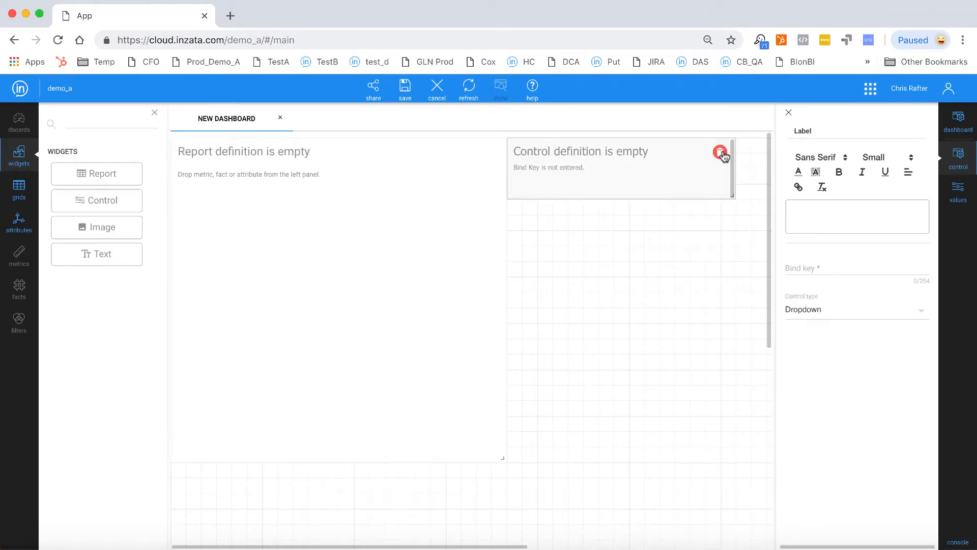
left_click(722, 151)
- Try out an image widget beside the report and a text widget below it, and delete both
left_click_drag(80, 222, 594, 231)
left_click_drag(96, 260, 271, 496)
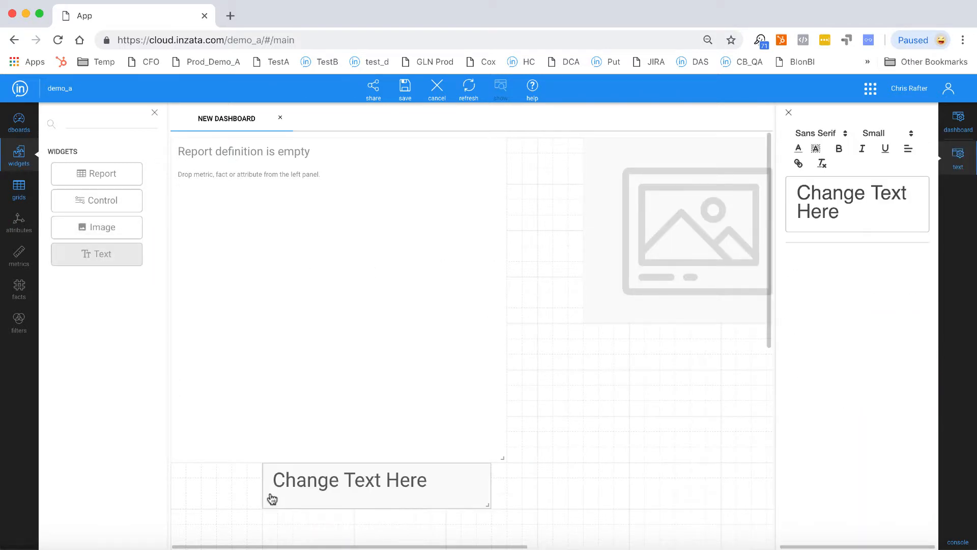
left_click_drag(717, 252, 643, 249)
left_click(720, 153)
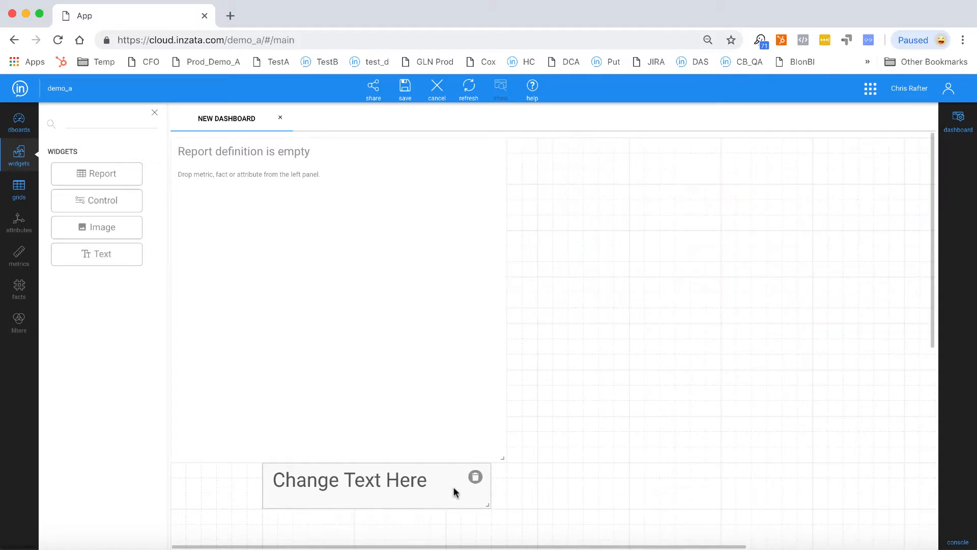
left_click(475, 478)
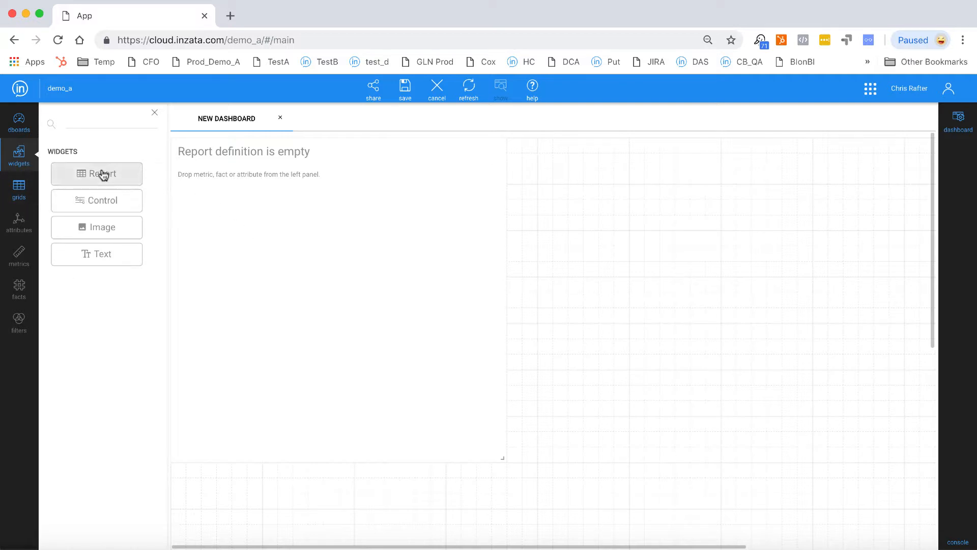
- Add a second report widget beside the first, and put the Sales by Day and Time metric in the larger report
left_click_drag(100, 173, 648, 224)
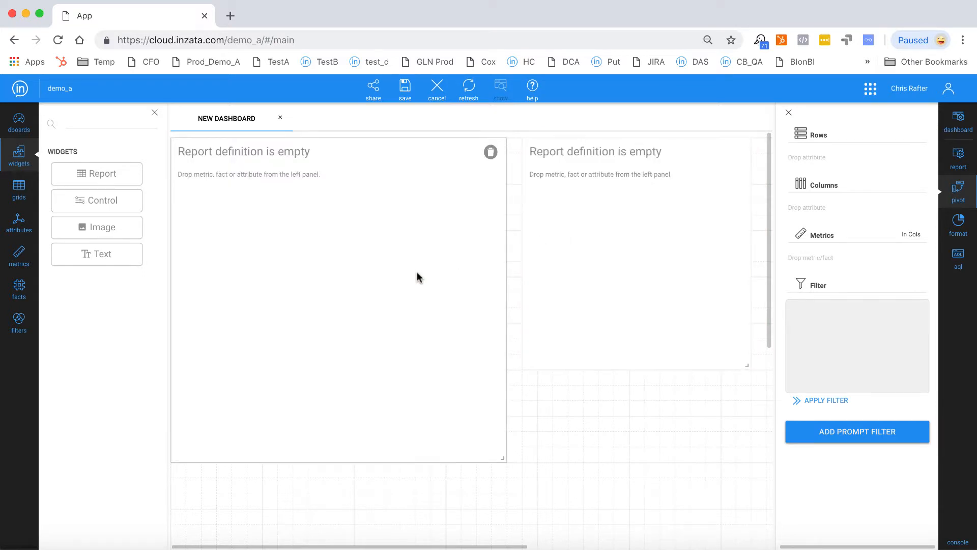
left_click(21, 255)
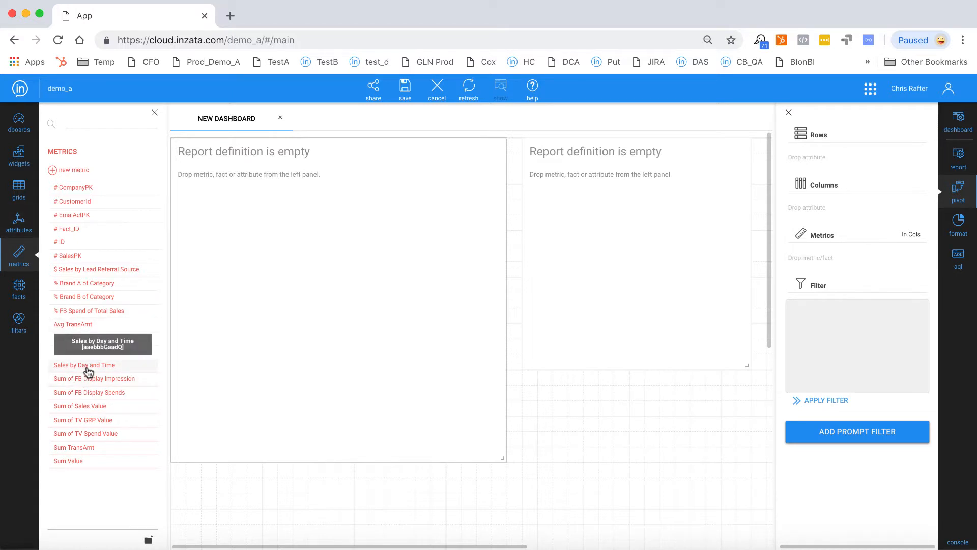
left_click(18, 224)
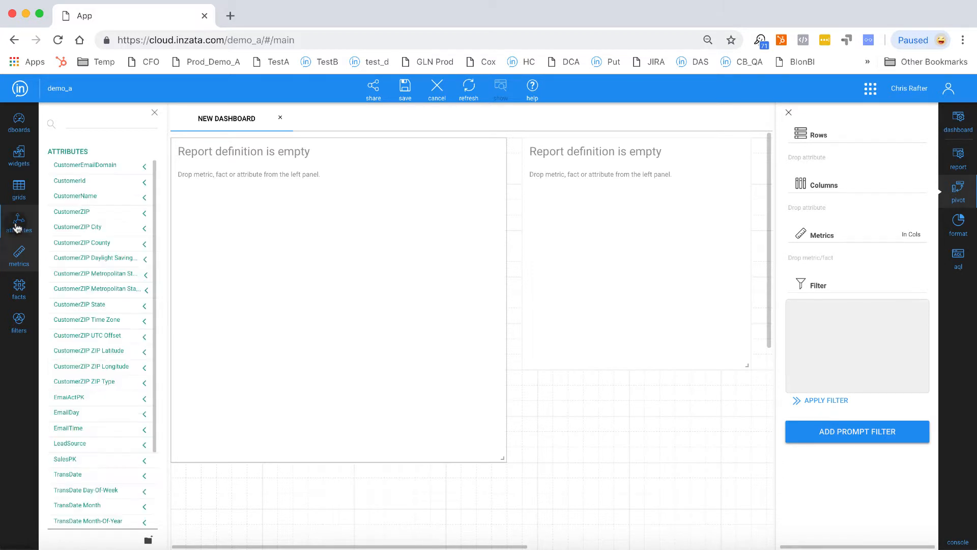
left_click(18, 288)
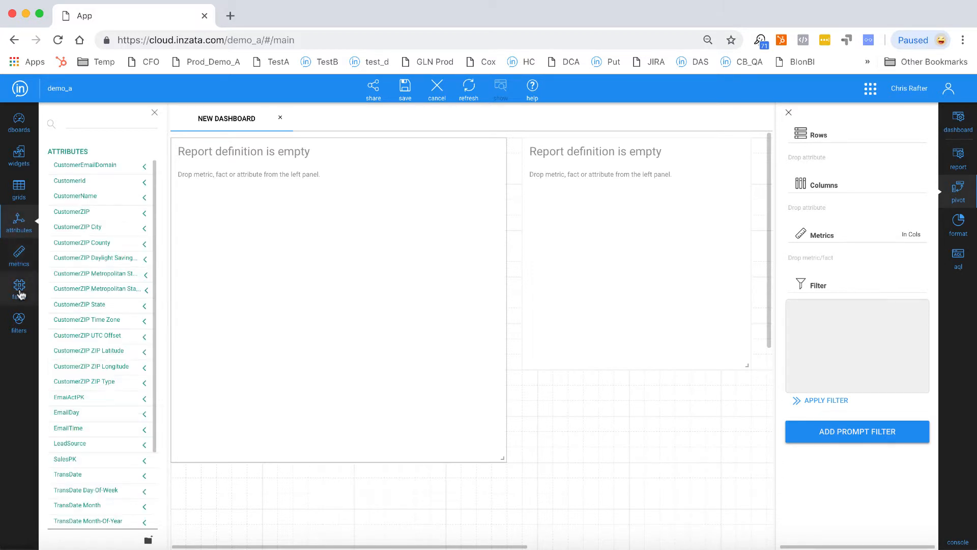
left_click(19, 262)
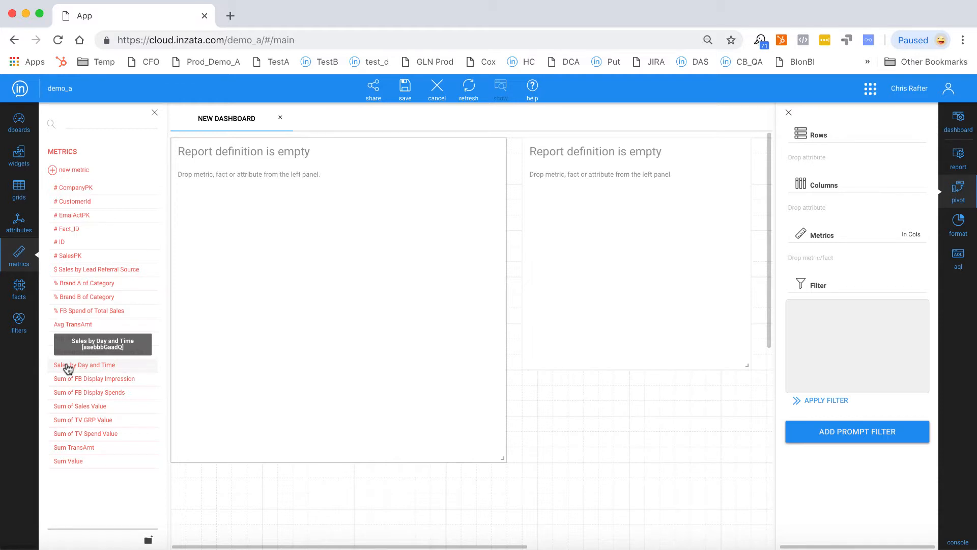
left_click_drag(69, 368, 249, 290)
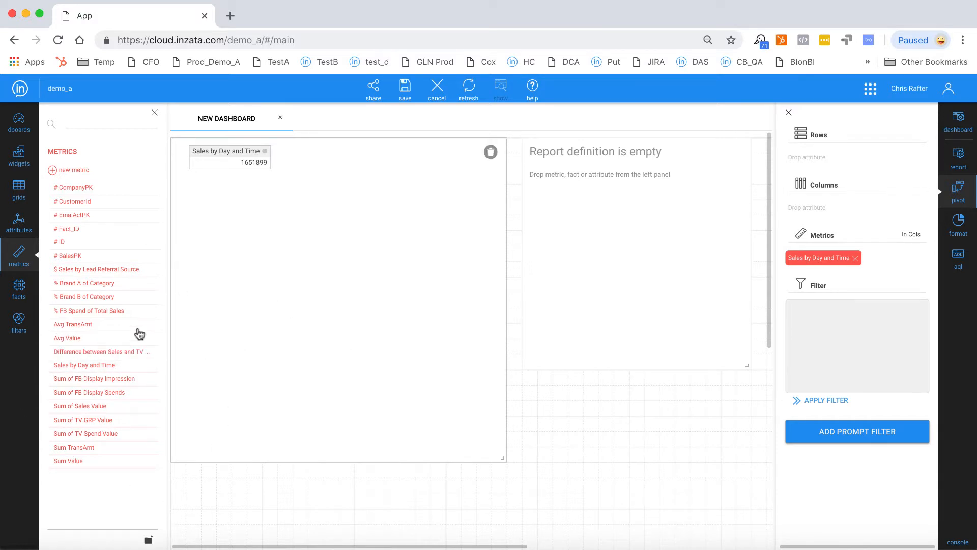
- Add the EmailDay attribute to the columns of the Sales by Day and Time report
left_click(19, 222)
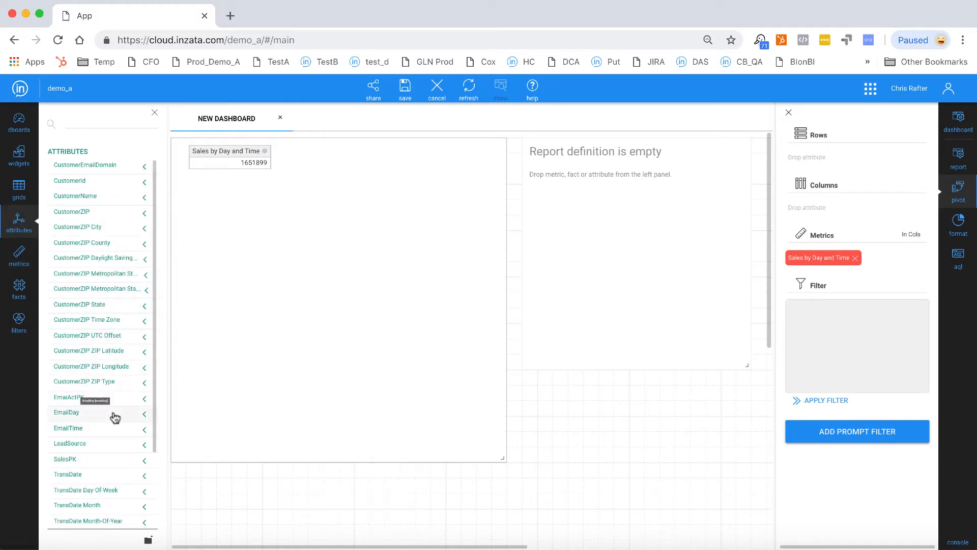
left_click_drag(115, 417, 821, 209)
left_click(804, 248)
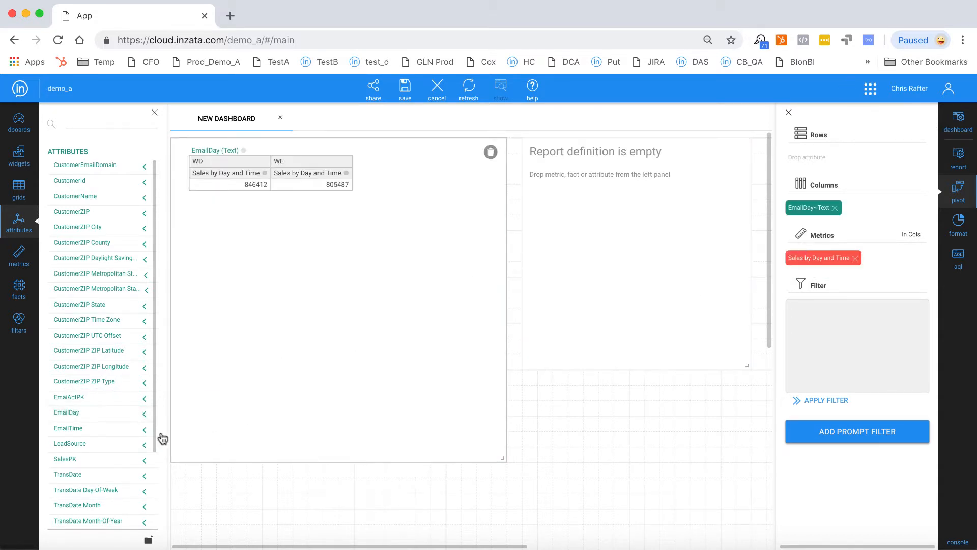
- Add the EmailTime attribute to the rows of the Sales by Day and Time report
left_click_drag(87, 429, 818, 165)
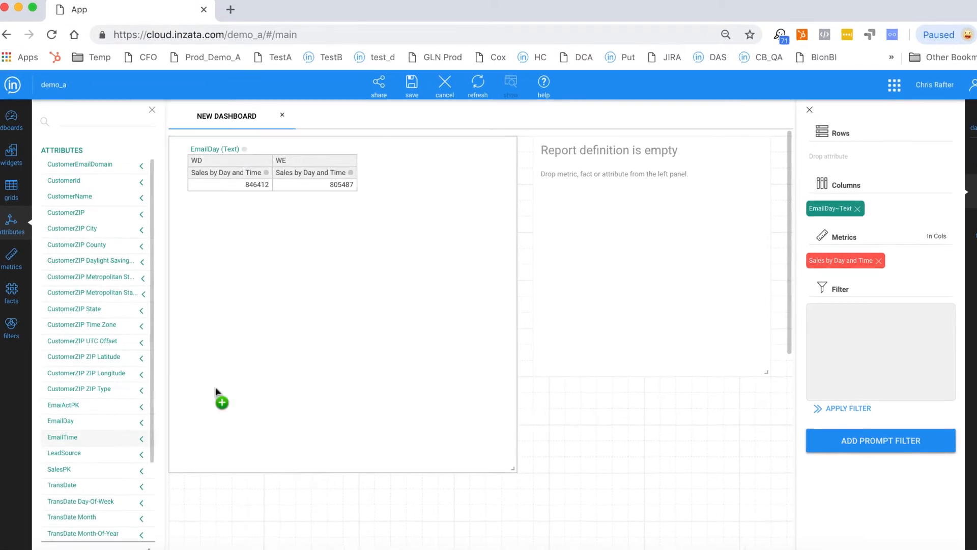
left_click_drag(957, 155, 956, 154)
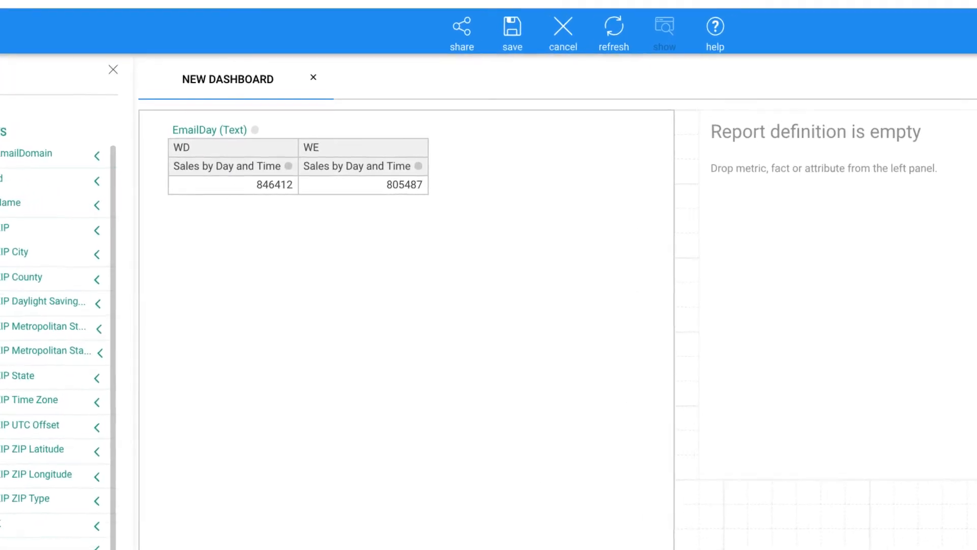
left_click(932, 194)
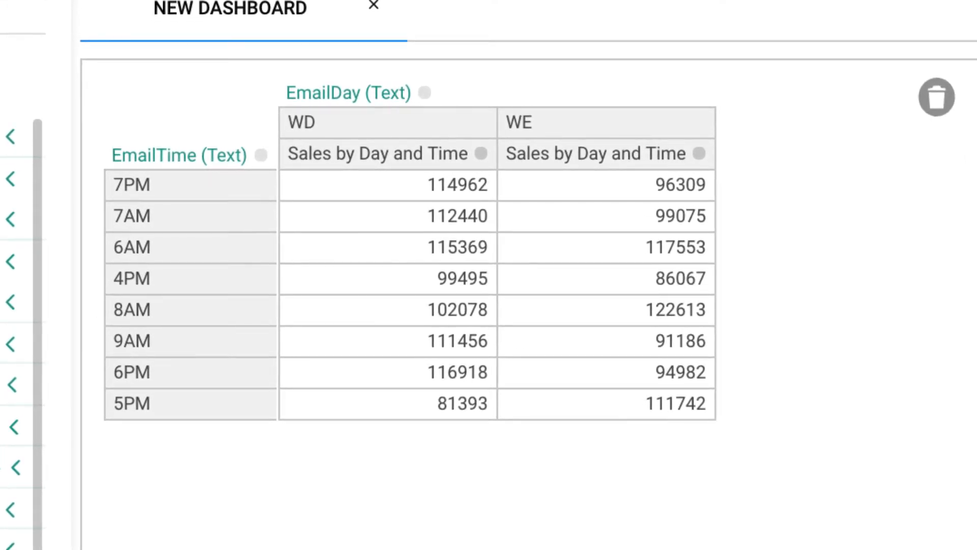
- Sort the report table by EmailTime, by WD sales ascending, and by WE sales descending in turn
left_click(261, 155)
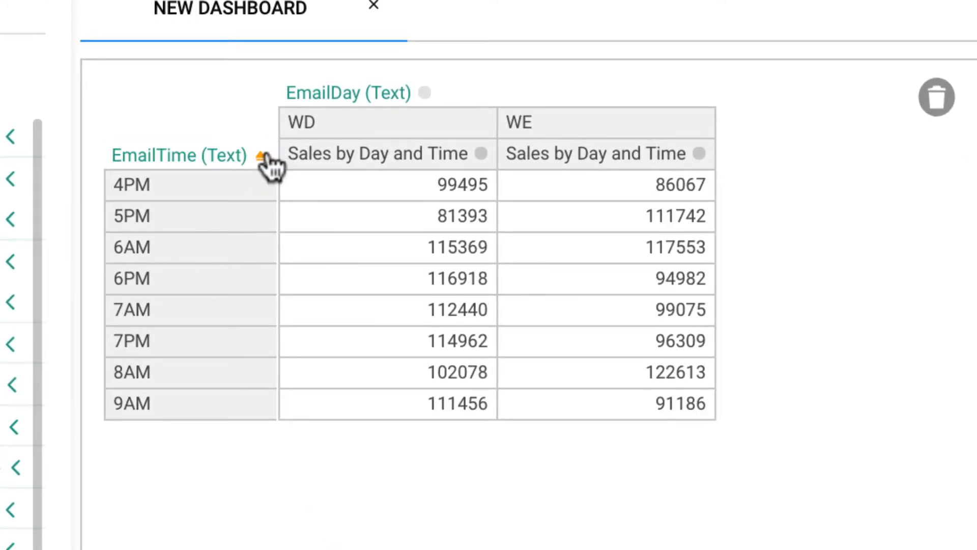
left_click(480, 154)
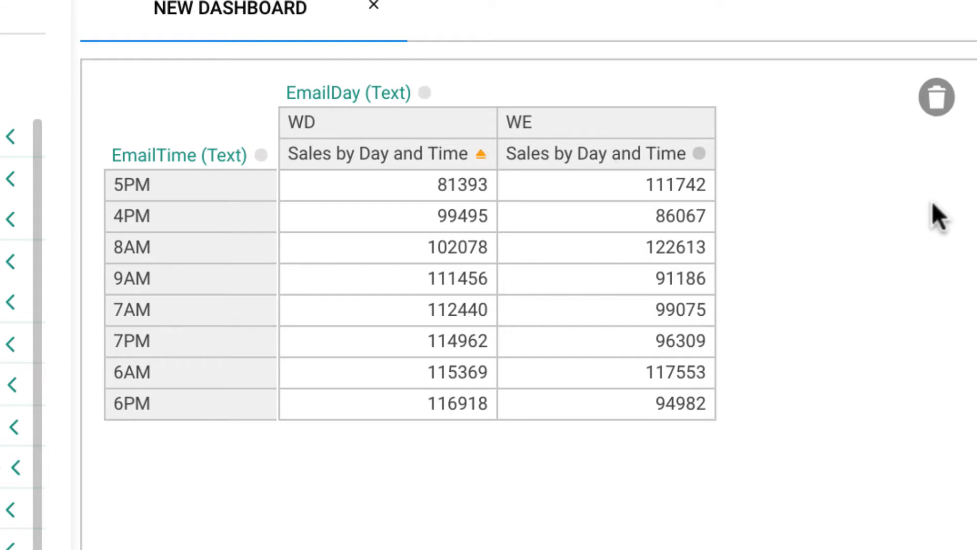
left_click(699, 155)
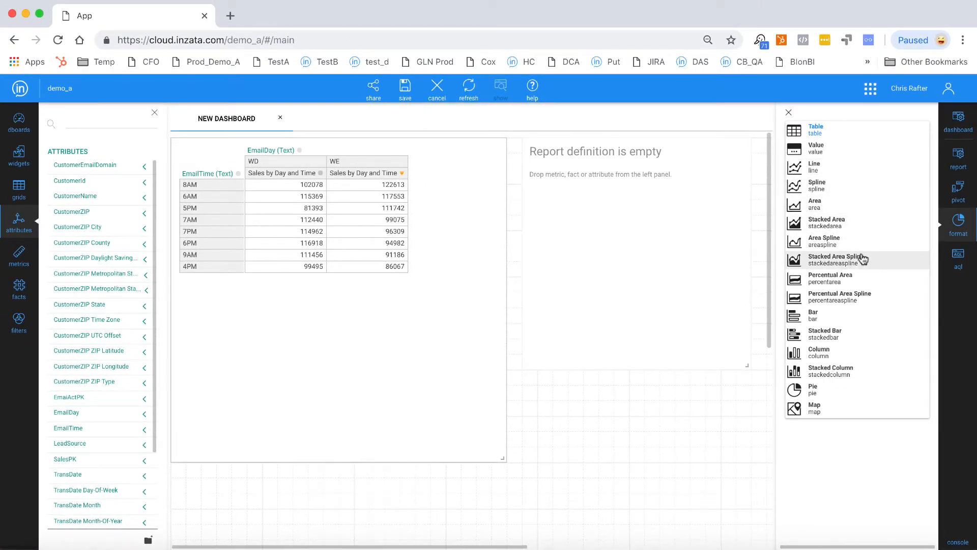
- Display the report as a bar chart with labels shown, and enlarge its widget
left_click(857, 319)
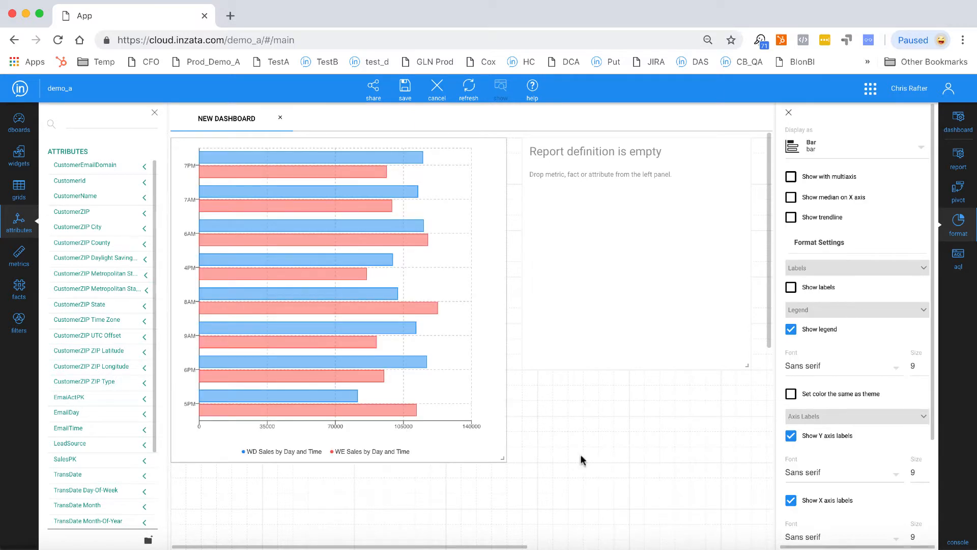
left_click_drag(499, 457, 591, 486)
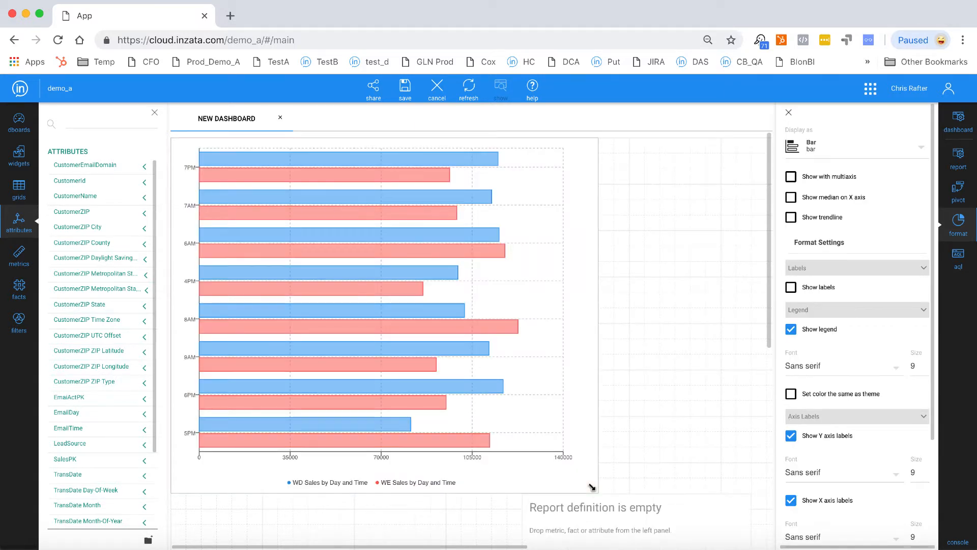
left_click(792, 288)
- Change the first color of the bar chart's palette to teal 41AA9E and save it
scroll(821, 481, "down", 3)
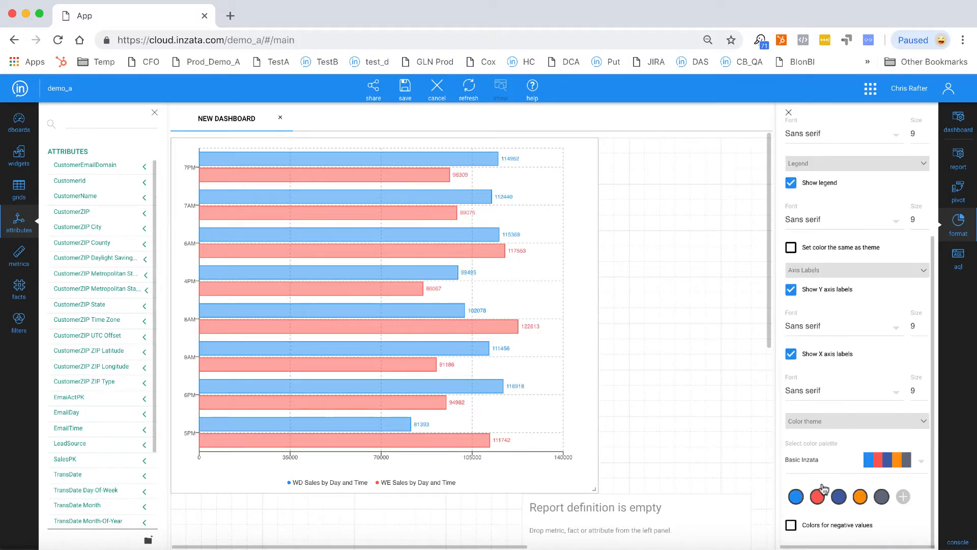
left_click(796, 496)
left_click(496, 352)
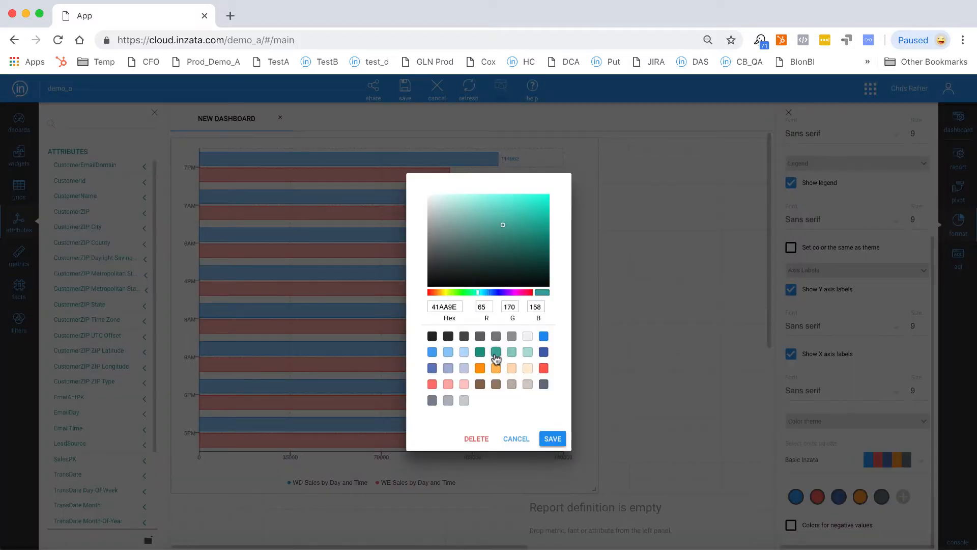
left_click(553, 439)
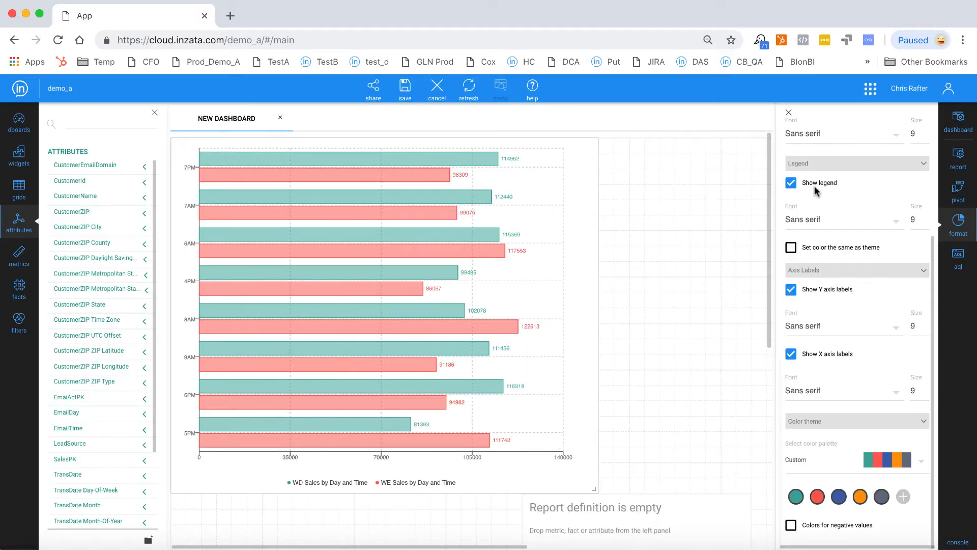
- Try the trendline and multiaxis options on the bar chart, and turn the trendline back off
scroll(814, 185, "up", 4)
left_click(790, 218)
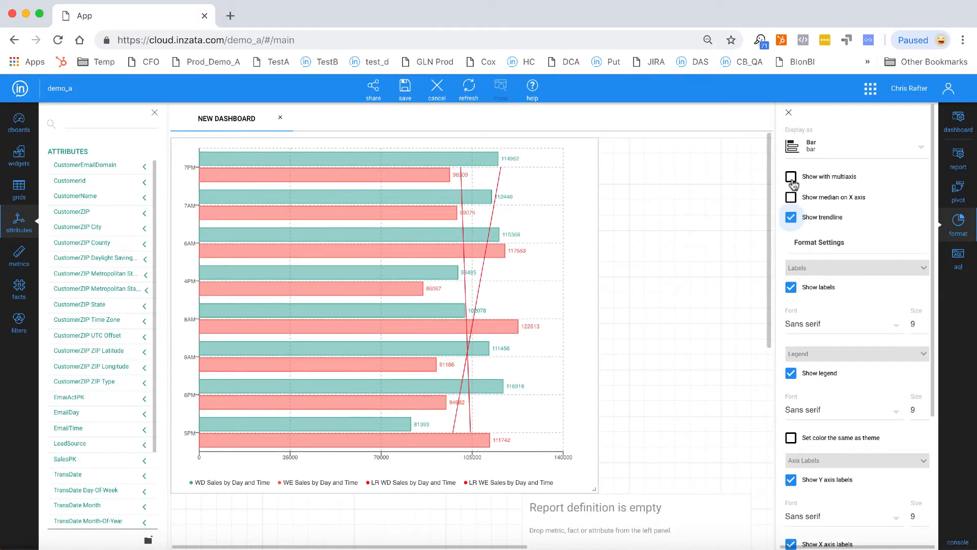
left_click(790, 177)
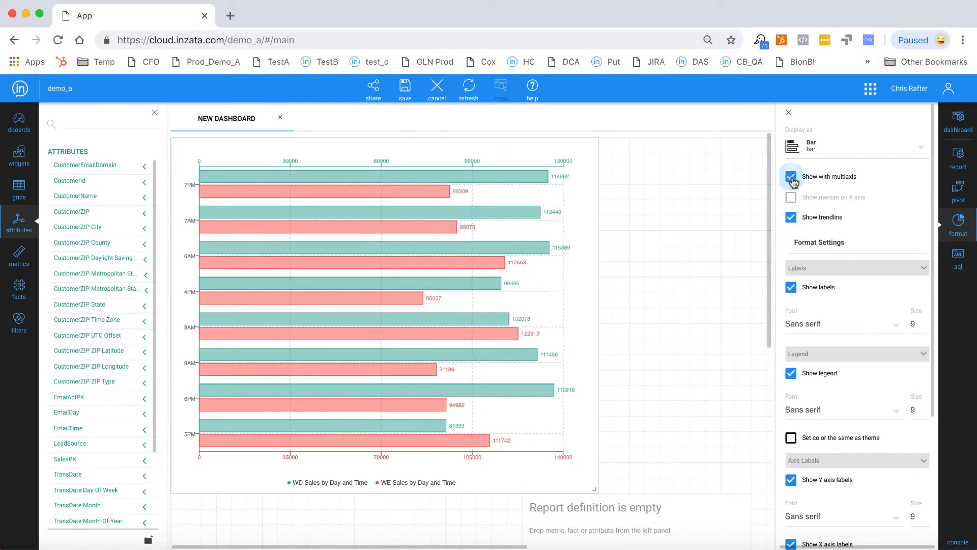
left_click(790, 218)
- Set the label font size to 14, and try the Column chart type before returning to Bar
left_click(924, 321)
left_click(889, 148)
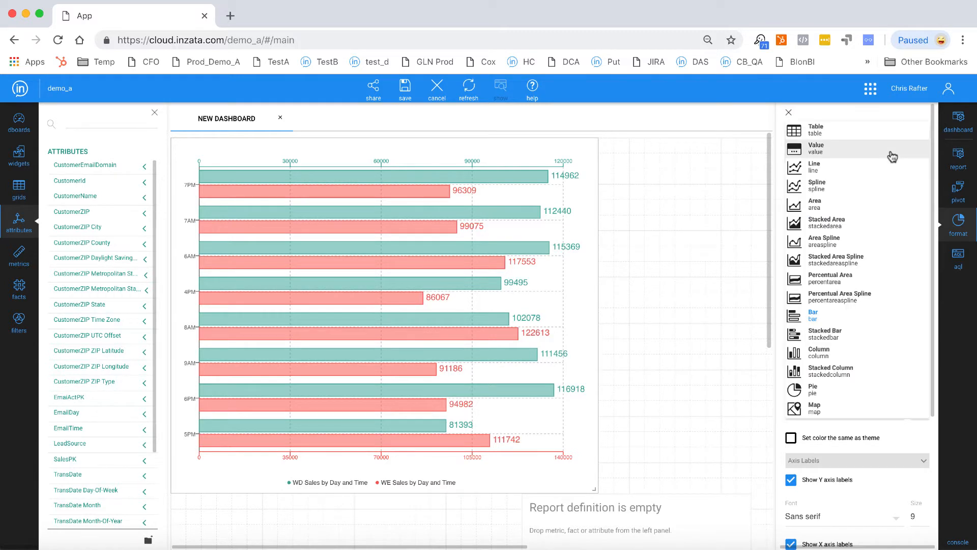
left_click(818, 351)
left_click(849, 154)
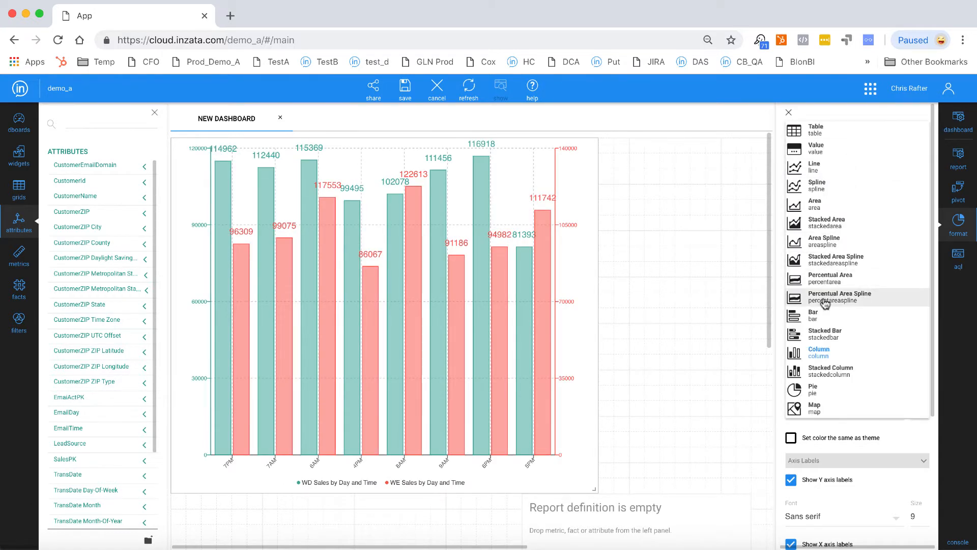
left_click(796, 314)
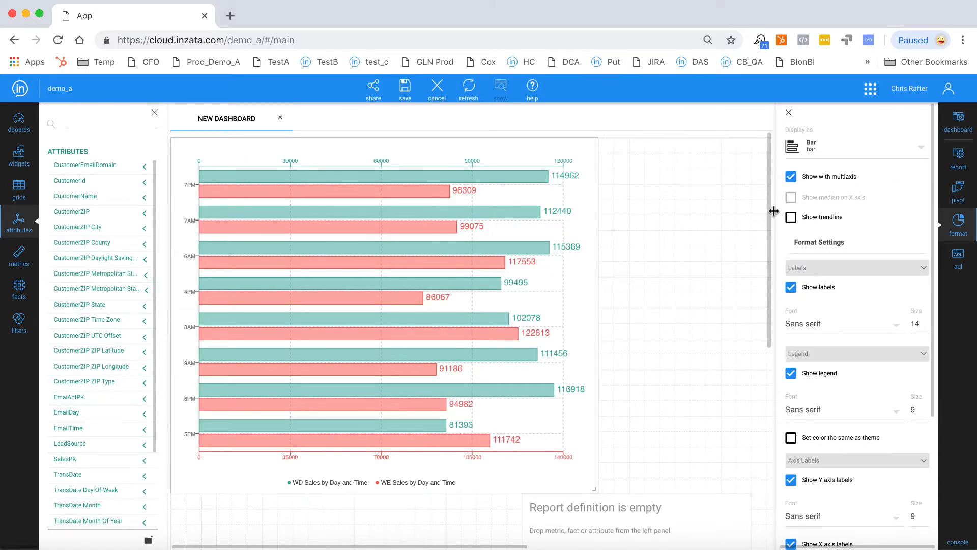
- Turn off the multiaxis display and set the bar chart's label font size to 10
left_click(791, 177)
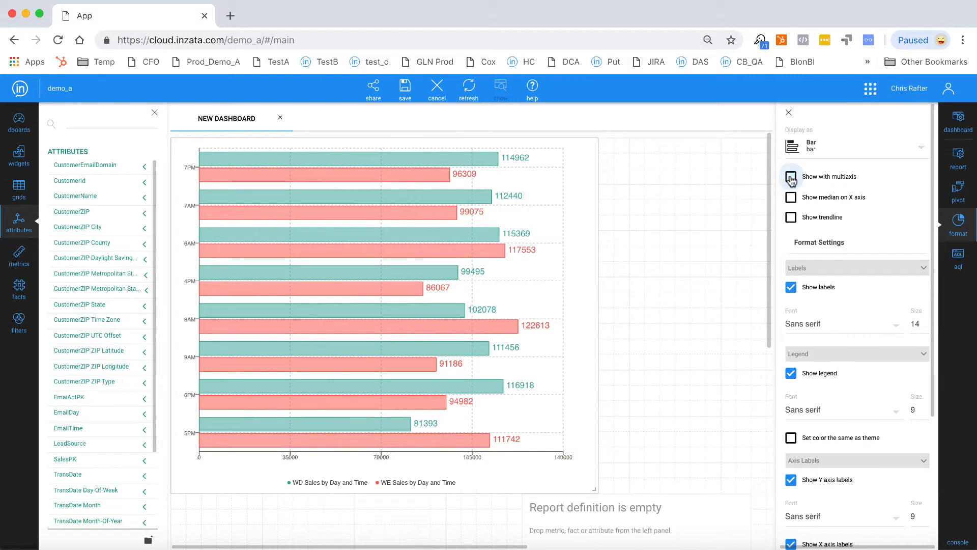
left_click(926, 325)
left_click(926, 326)
left_click(926, 325)
left_click(926, 326)
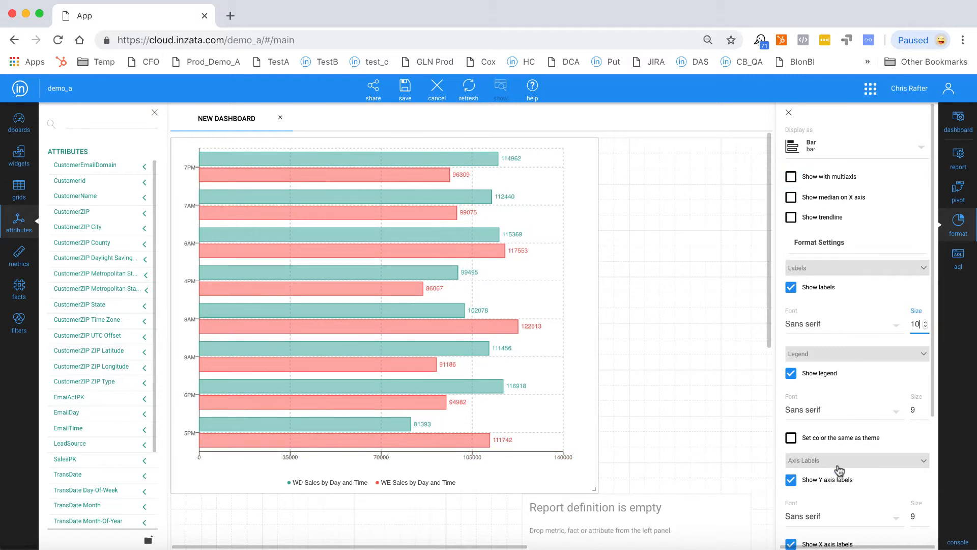
- Try coloring the legend the same as the theme and hiding the X axis labels, restoring both settings
left_click(790, 438)
left_click(790, 438)
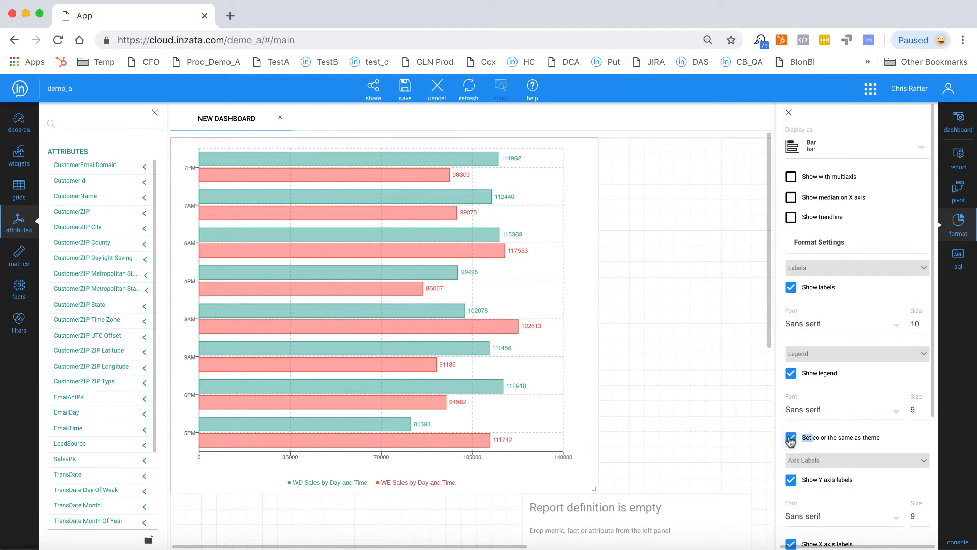
scroll(813, 437, "down", 3)
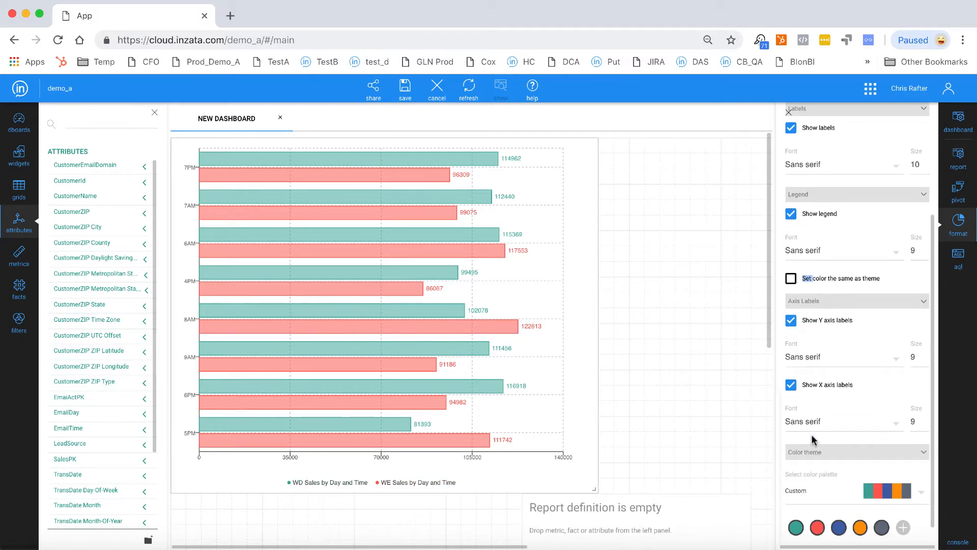
left_click(789, 386)
left_click(790, 387)
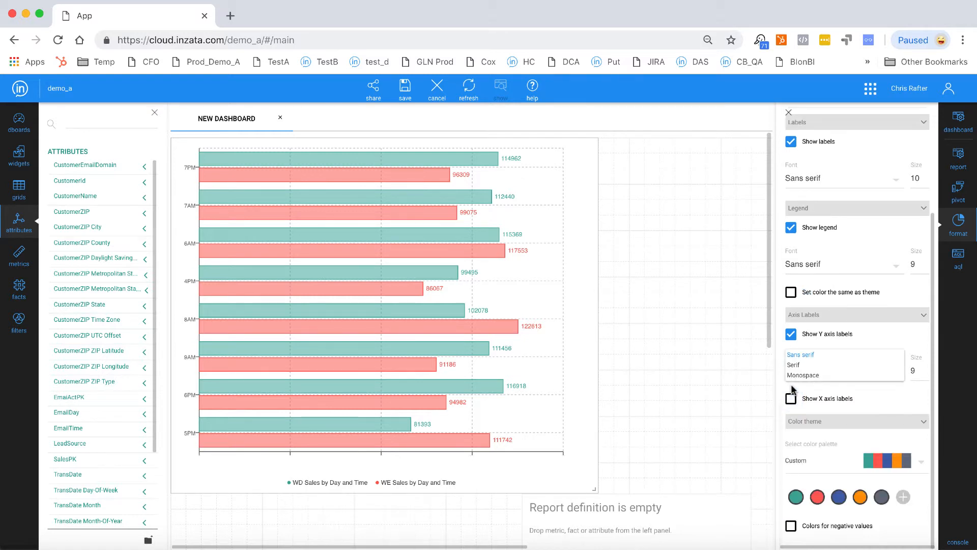
left_click(736, 358)
left_click(791, 400)
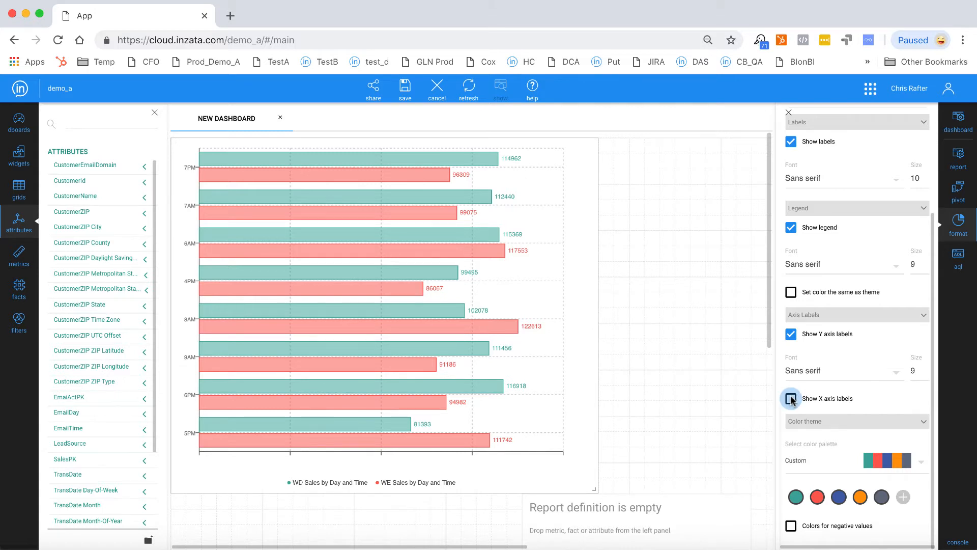
- Enable colors for negative values on the bar chart, and save the dashboard
left_click(791, 525)
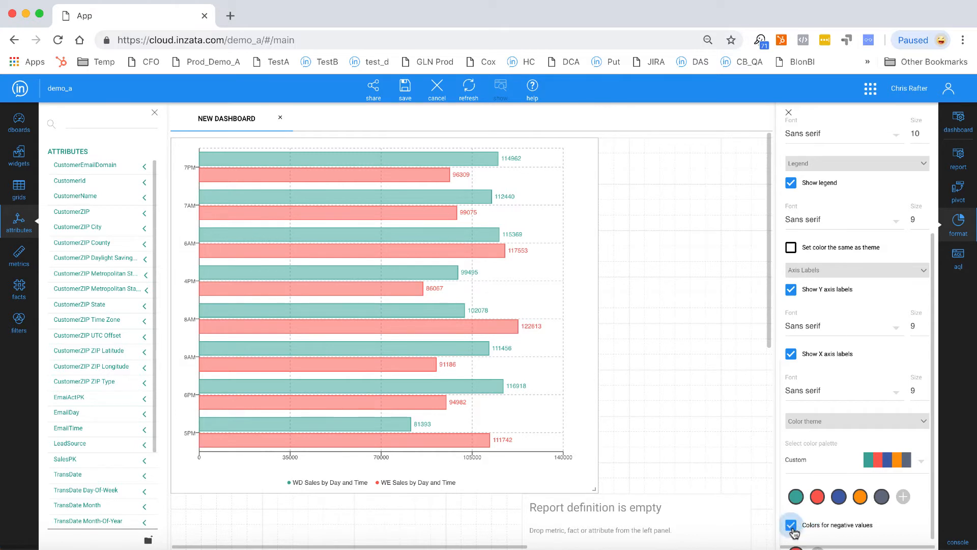
scroll(794, 531, "down", 1)
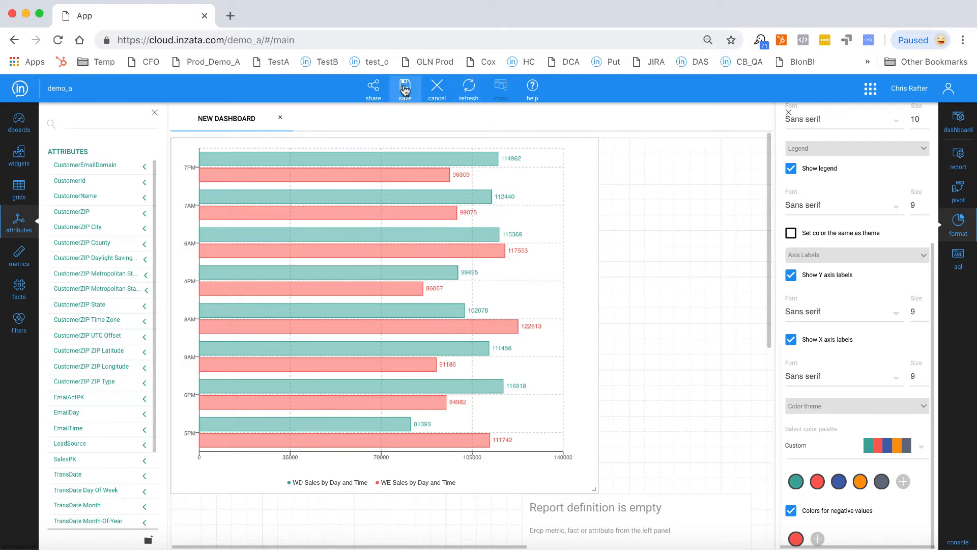
left_click(963, 126)
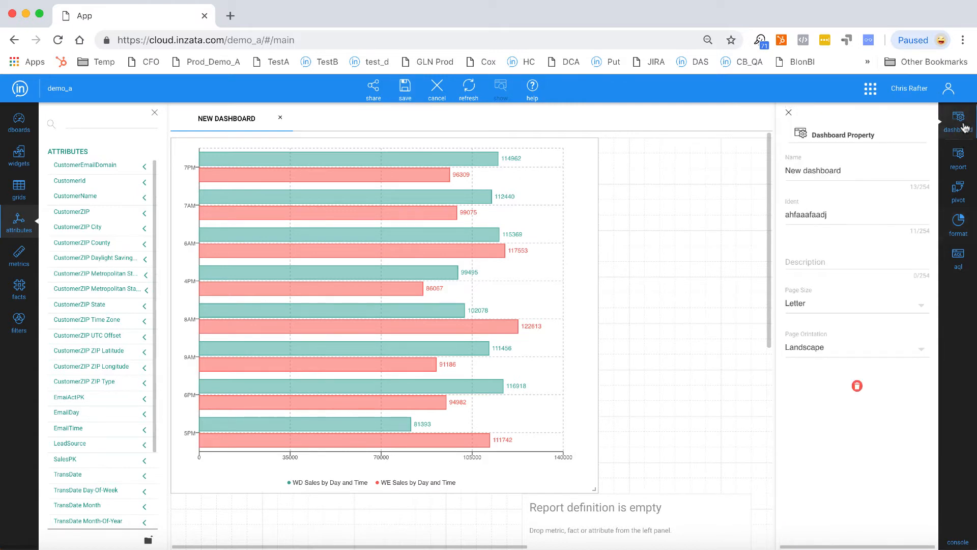
left_click(406, 92)
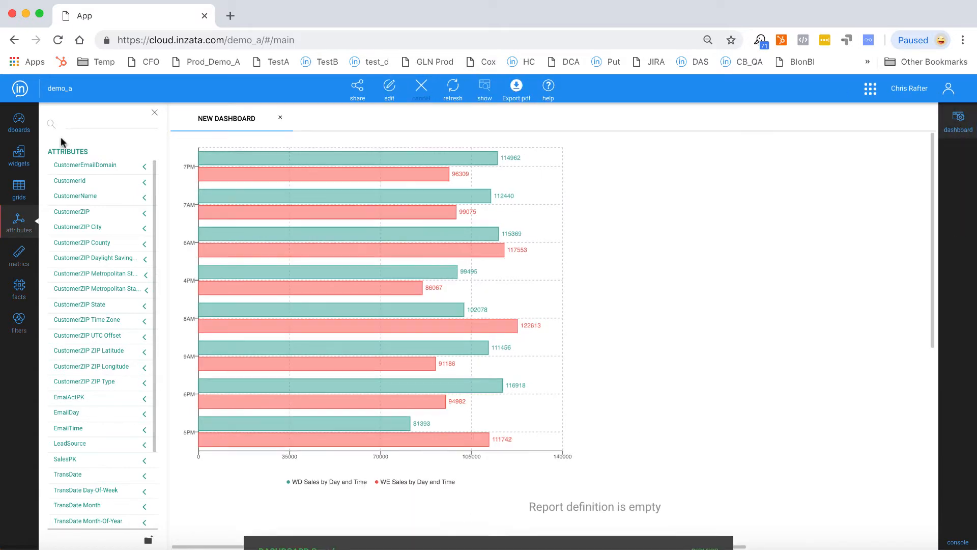
- Switch to the inViewer application and open the Sales Dashboard
left_click(23, 91)
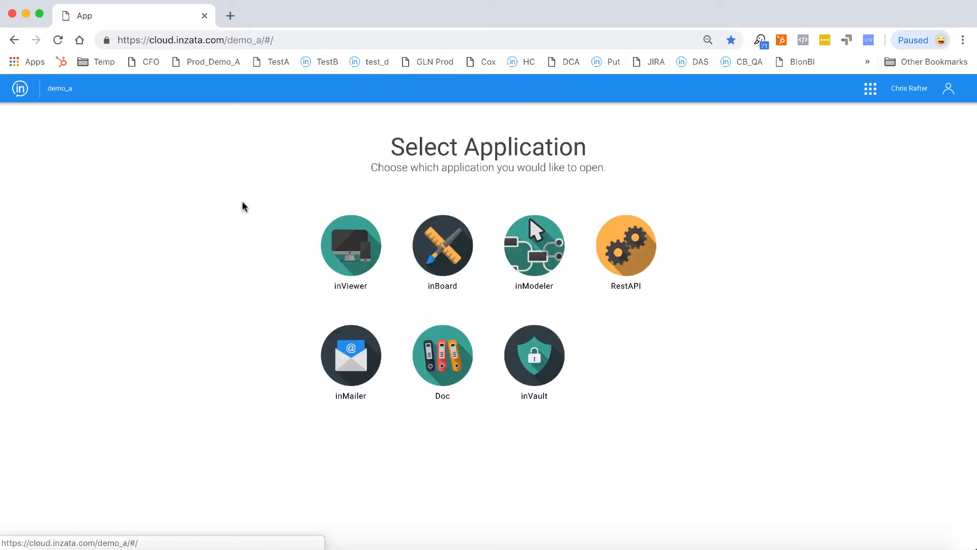
left_click(353, 261)
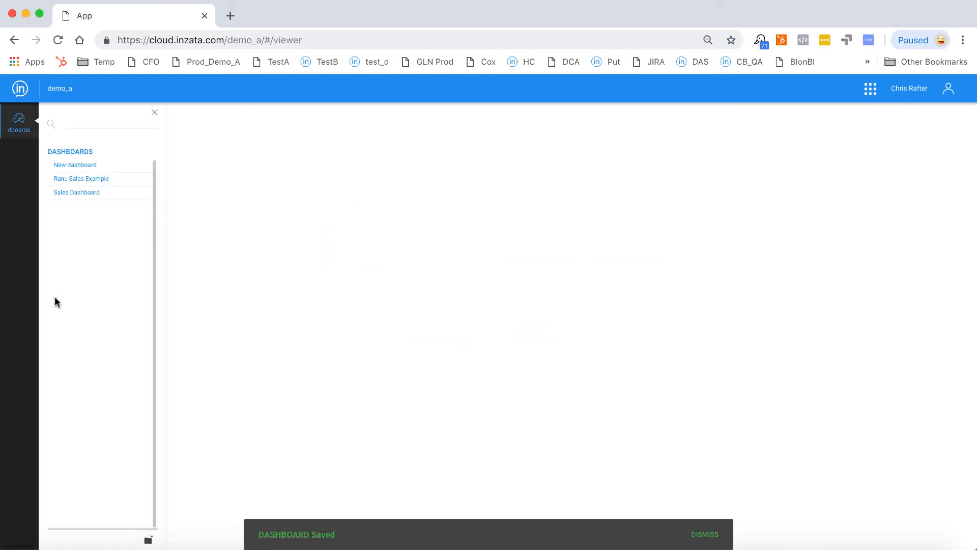
left_click(88, 194)
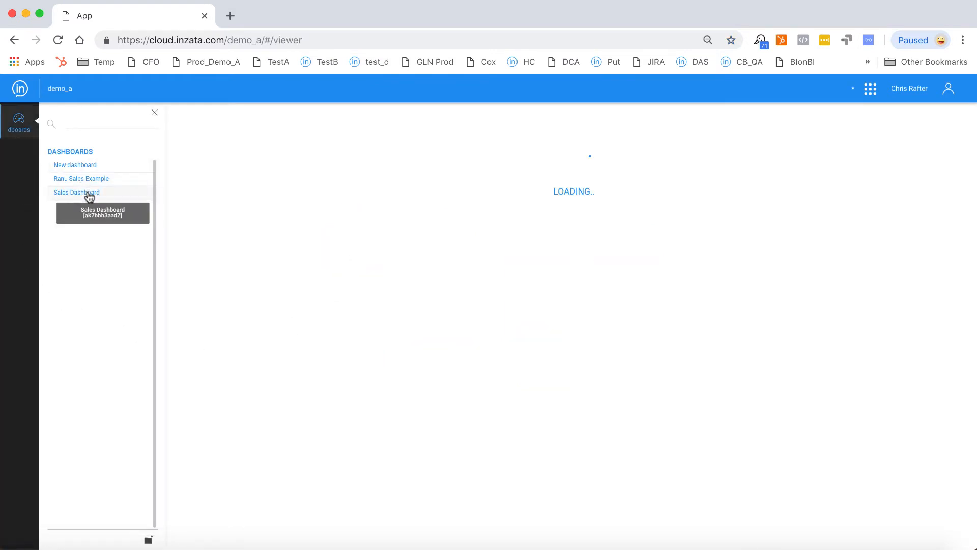
- Filter the dashboard's map by the Central, Eastern, Atlantic and Mountain time zones in turn
scroll(608, 450, "down", 2)
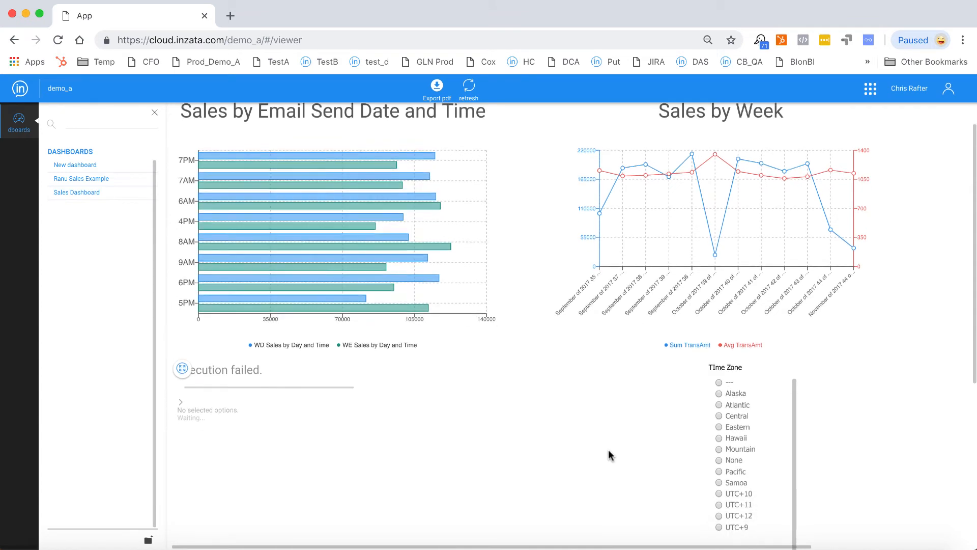
left_click(719, 396)
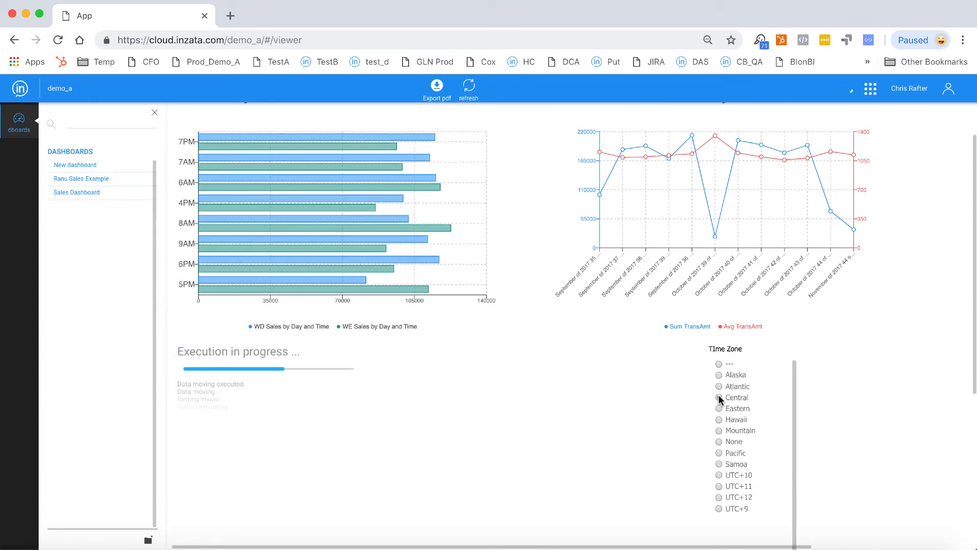
scroll(899, 379, "up", 2)
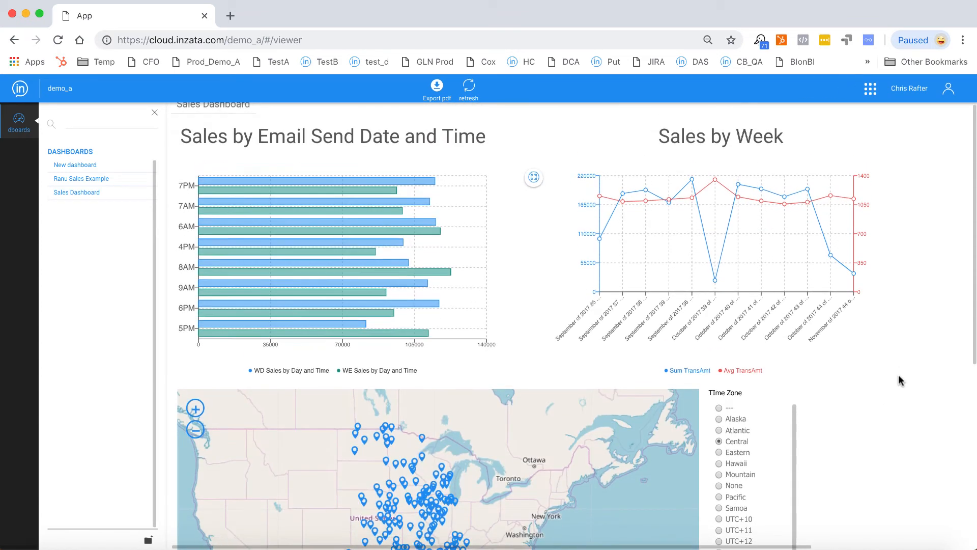
scroll(899, 379, "down", 5)
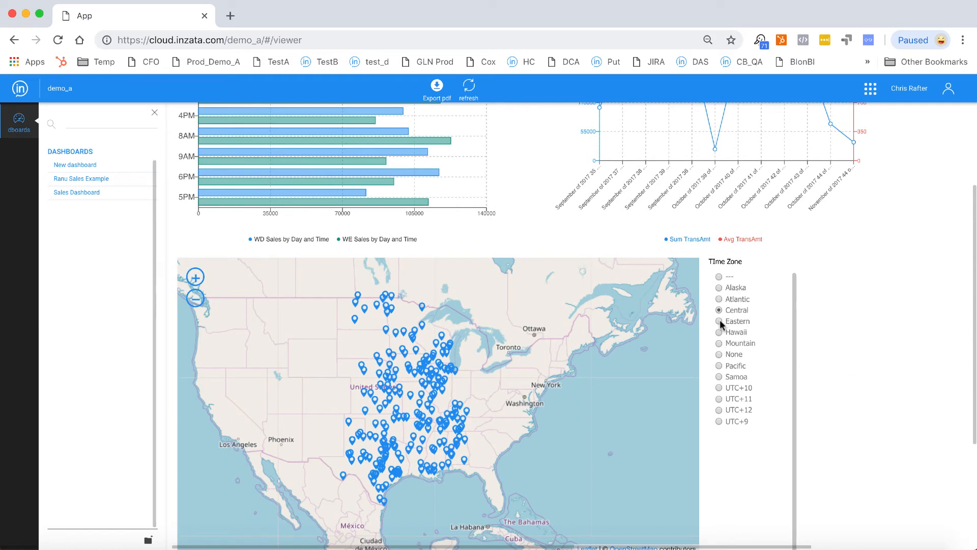
left_click(719, 321)
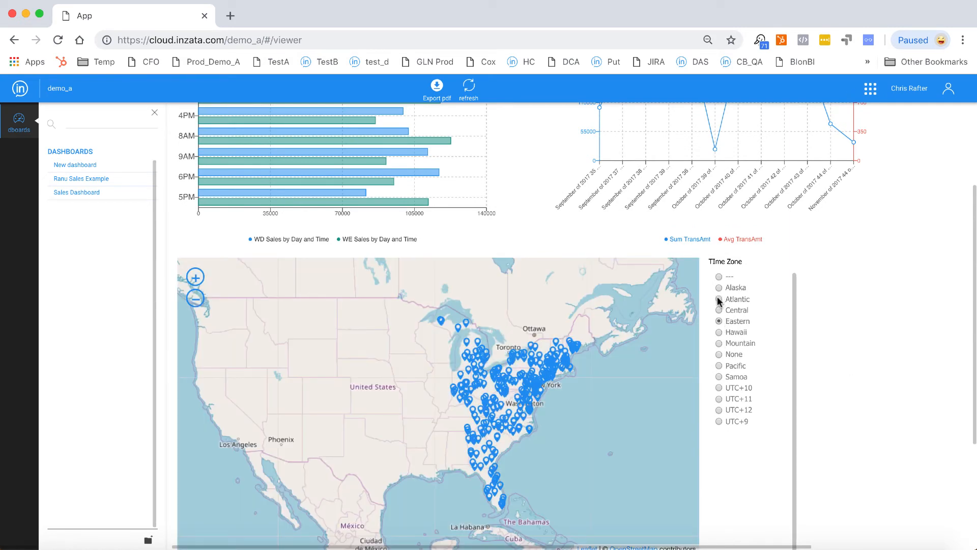
left_click(719, 299)
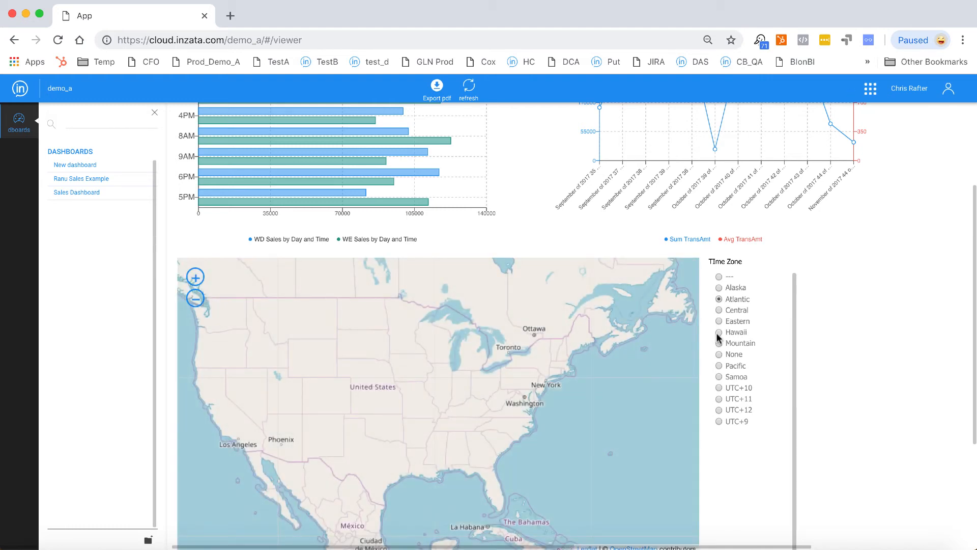
left_click(719, 343)
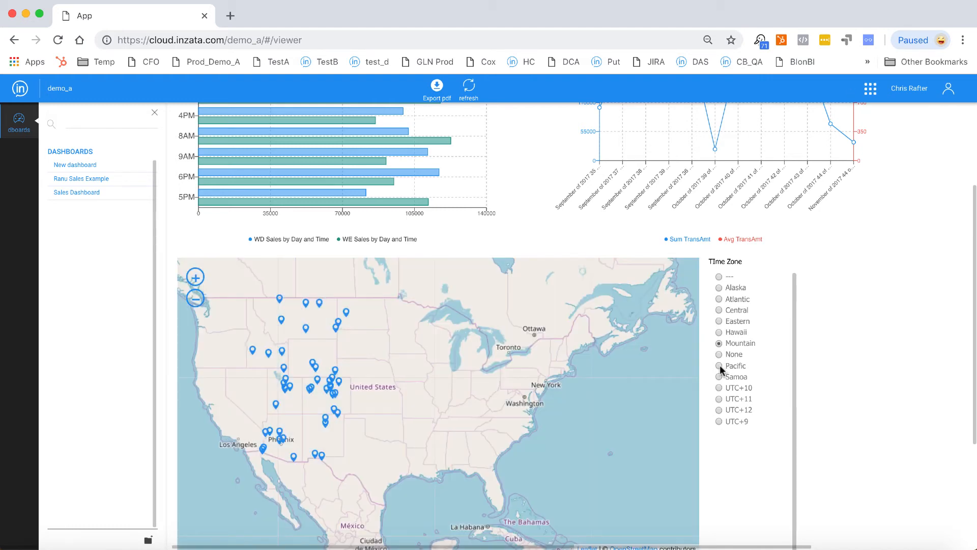
- Filter the dashboard's map by the Pacific and Eastern time zones in turn, and examine the Eastern markers around Kentucky up close
left_click(719, 366)
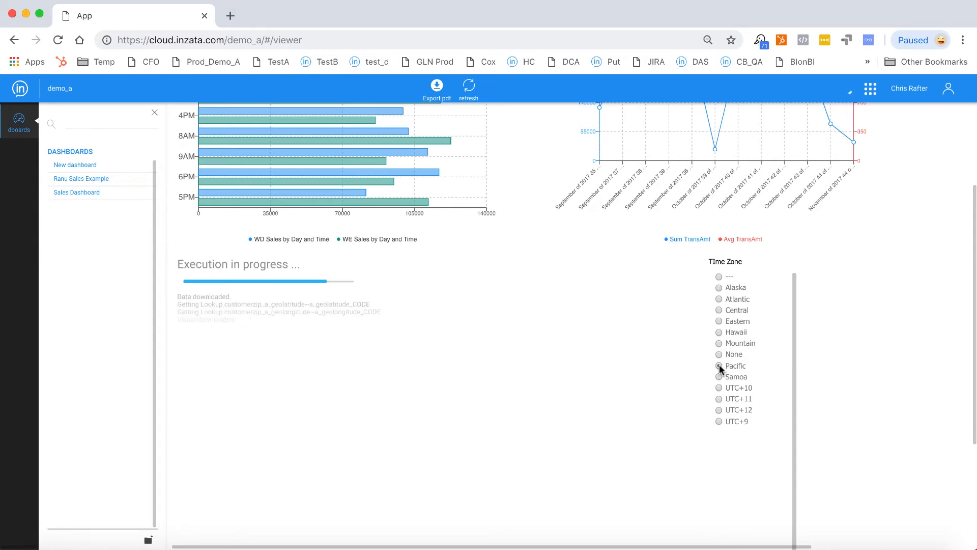
left_click(719, 320)
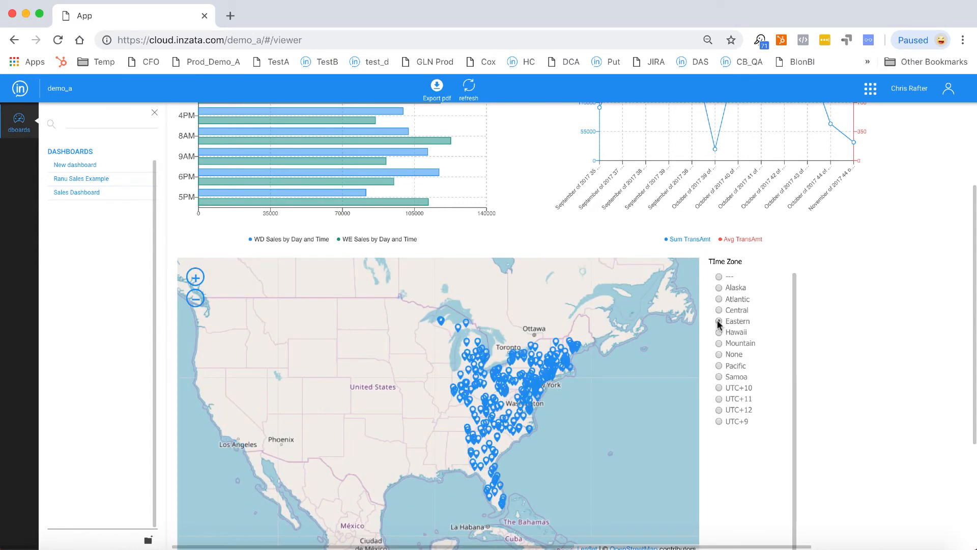
left_click(198, 279)
left_click(199, 279)
left_click(200, 280)
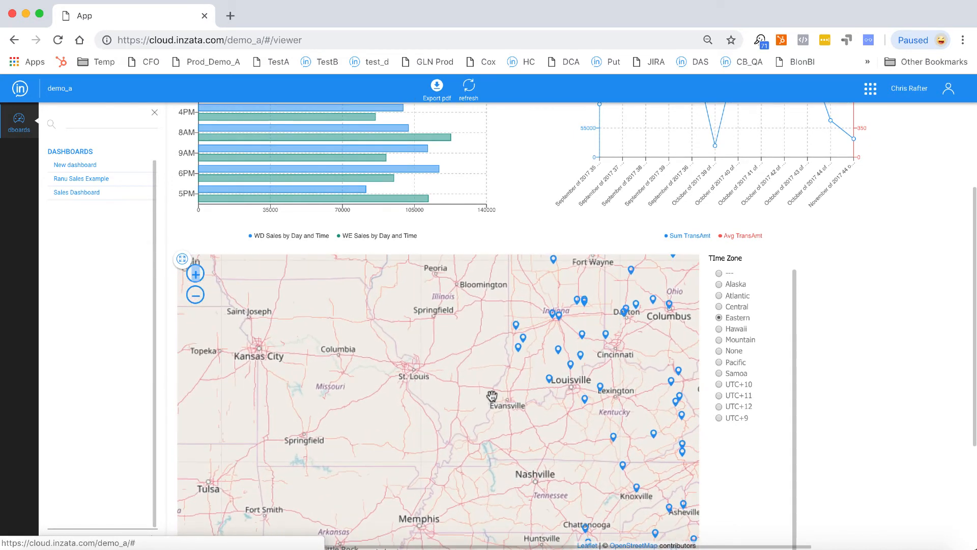
left_click_drag(520, 432, 325, 426)
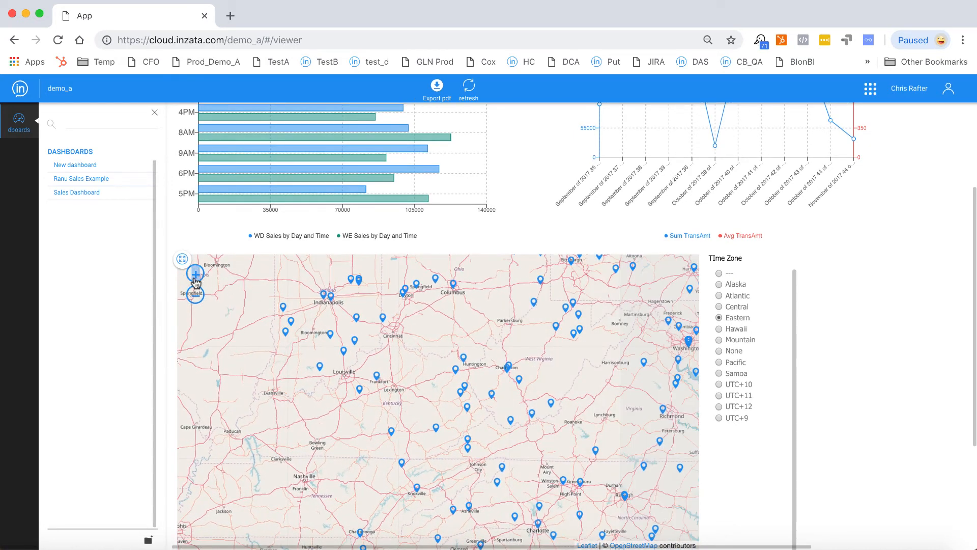
left_click(196, 278)
left_click(195, 274)
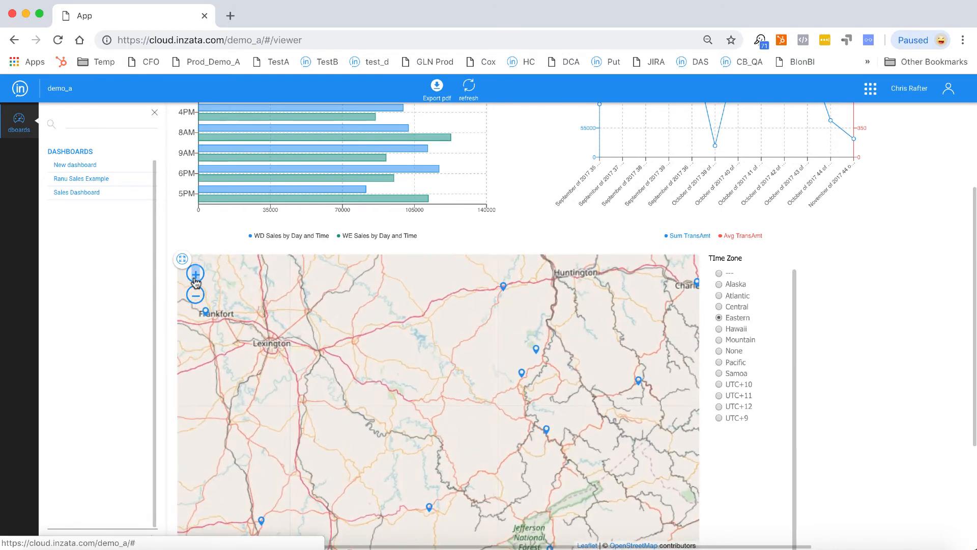
left_click(195, 275)
left_click(195, 276)
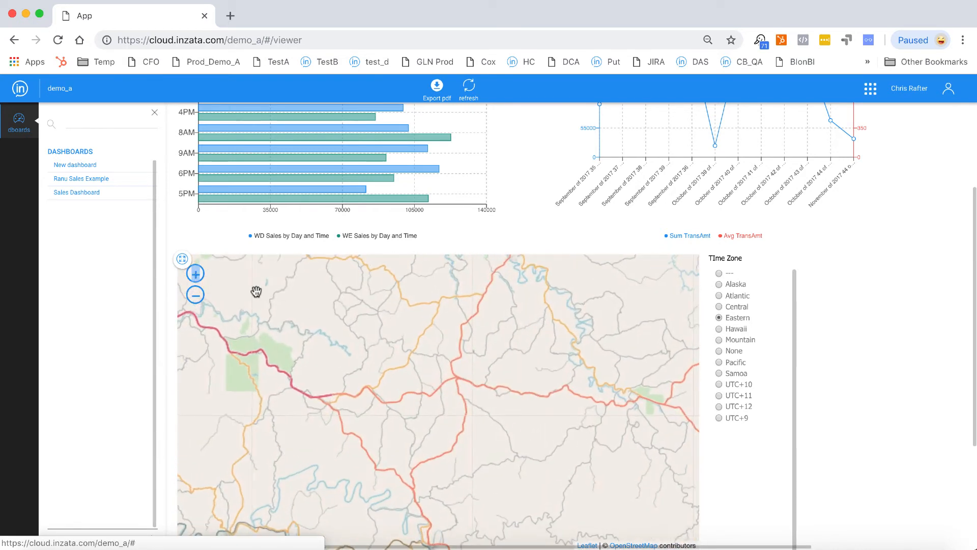
left_click(195, 276)
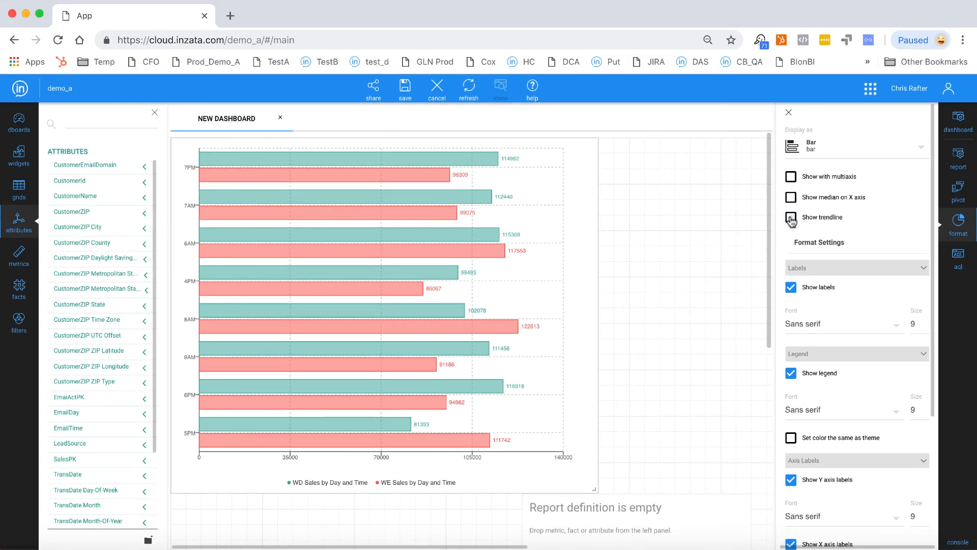
- Show the weekday and weekend sales bar chart with multiple axes, and turn off its trendline
left_click(859, 173)
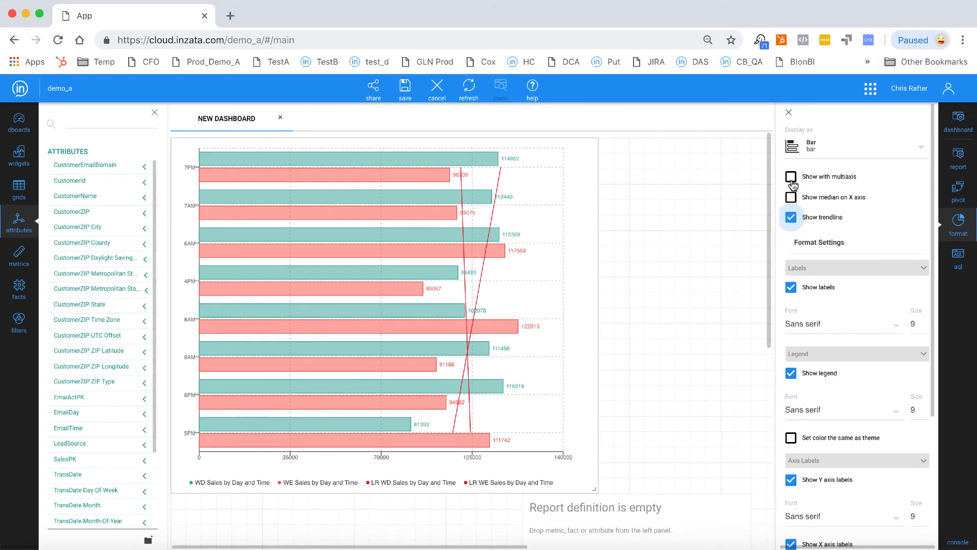
left_click(791, 177)
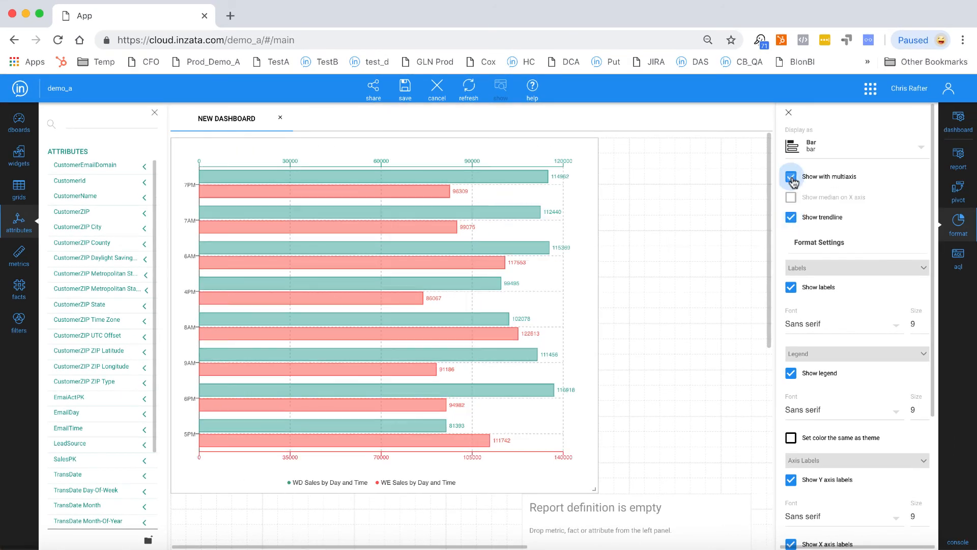
left_click(791, 219)
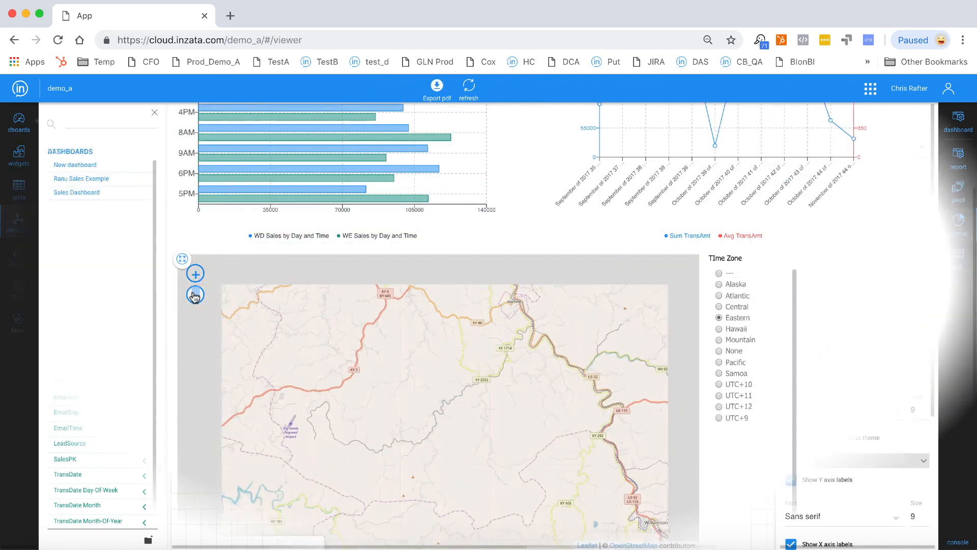
- Inspect the marker northwest of Williamson on the map filtered to the Eastern time zone
left_click(195, 295)
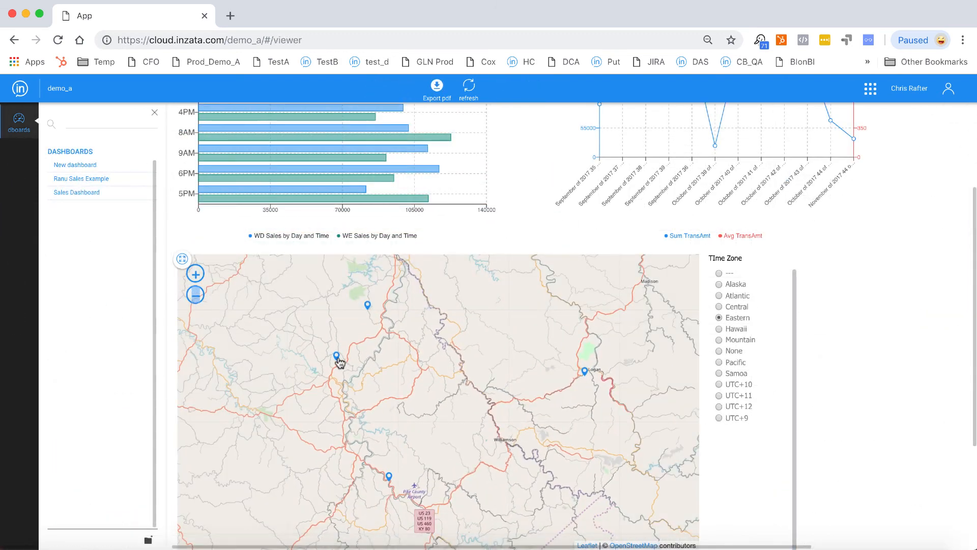
left_click(337, 358)
scroll(338, 359, "up", 1)
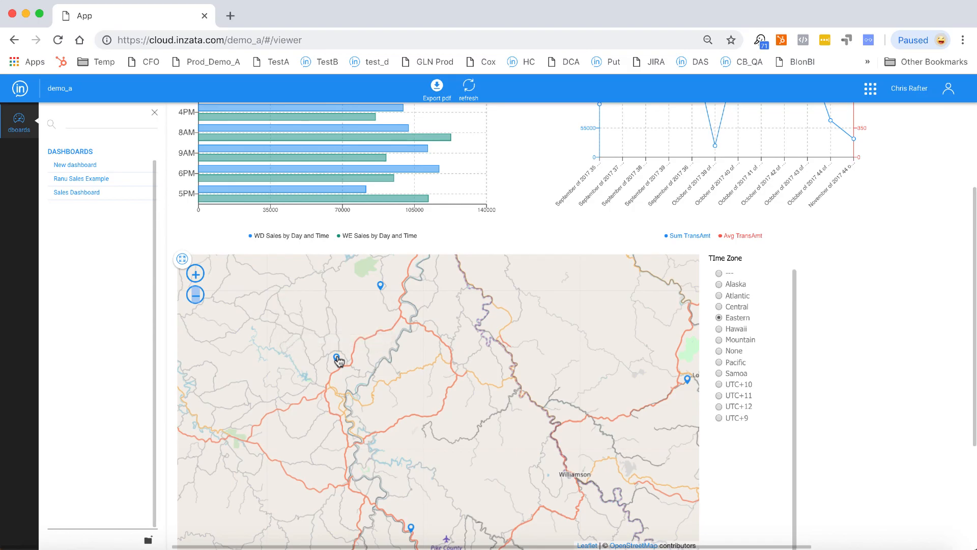